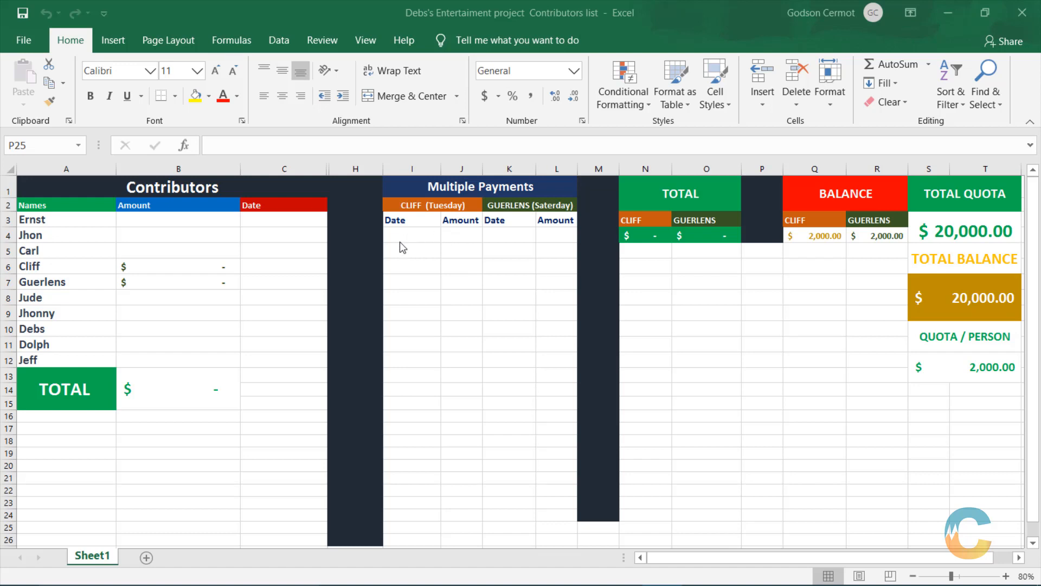
scroll(477, 347, down, 2)
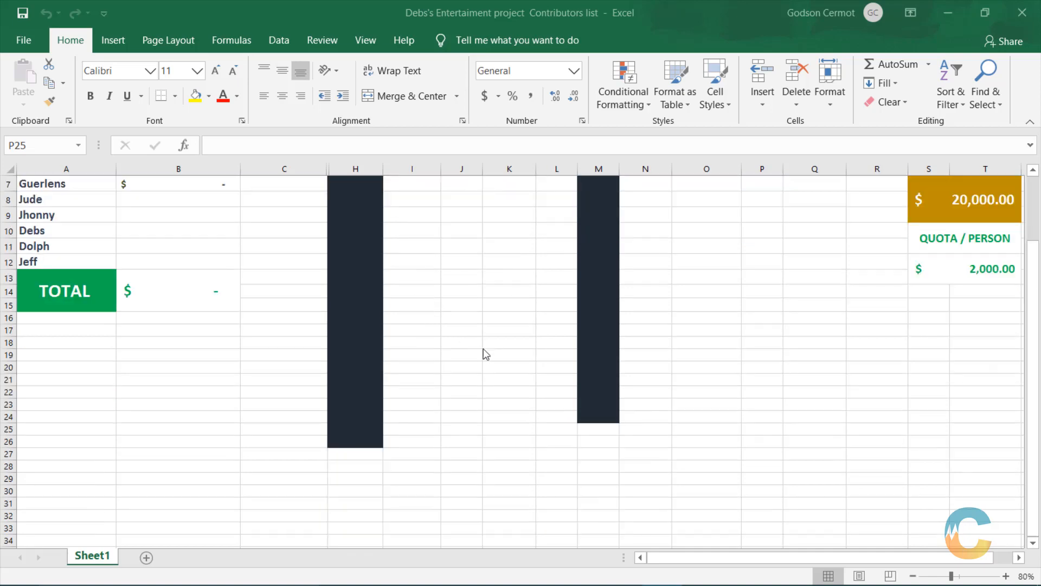
scroll(494, 353, up, 2)
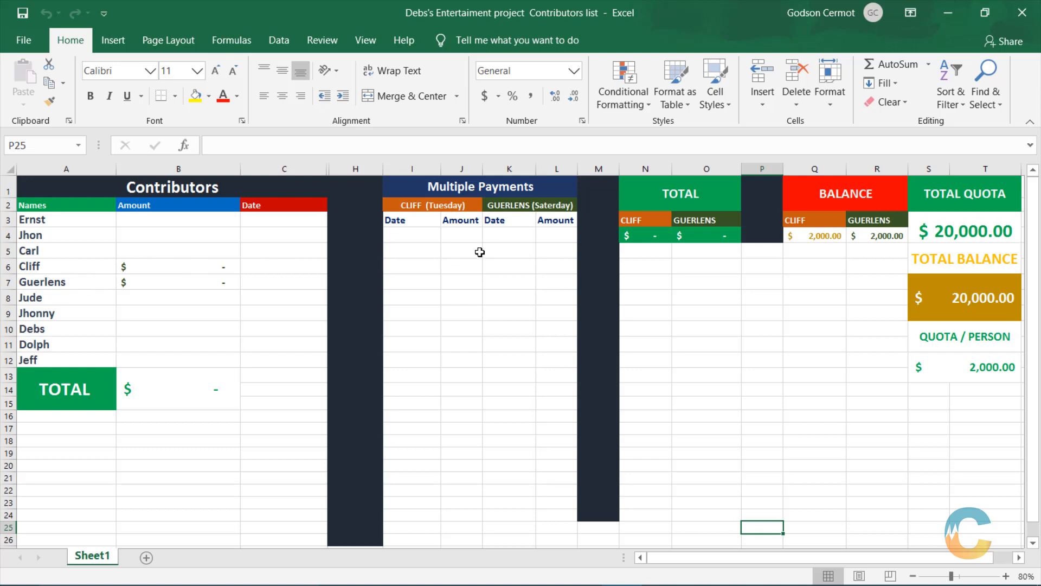
Record the first Tuesday payment with the date 4/2/2020 in I4 and an amount of 100 in J4
click(465, 237)
double_click(465, 237)
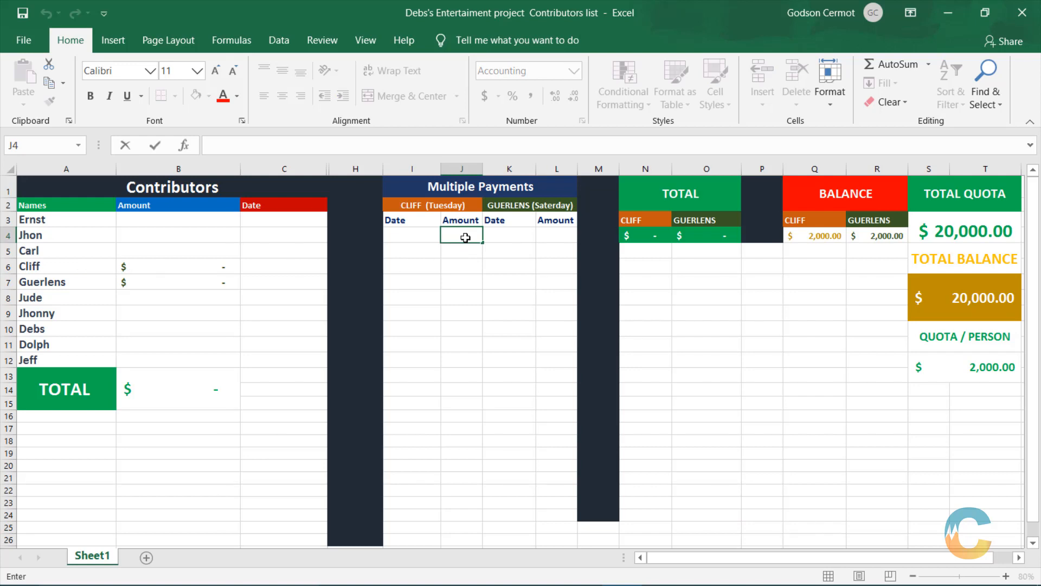
click(398, 232)
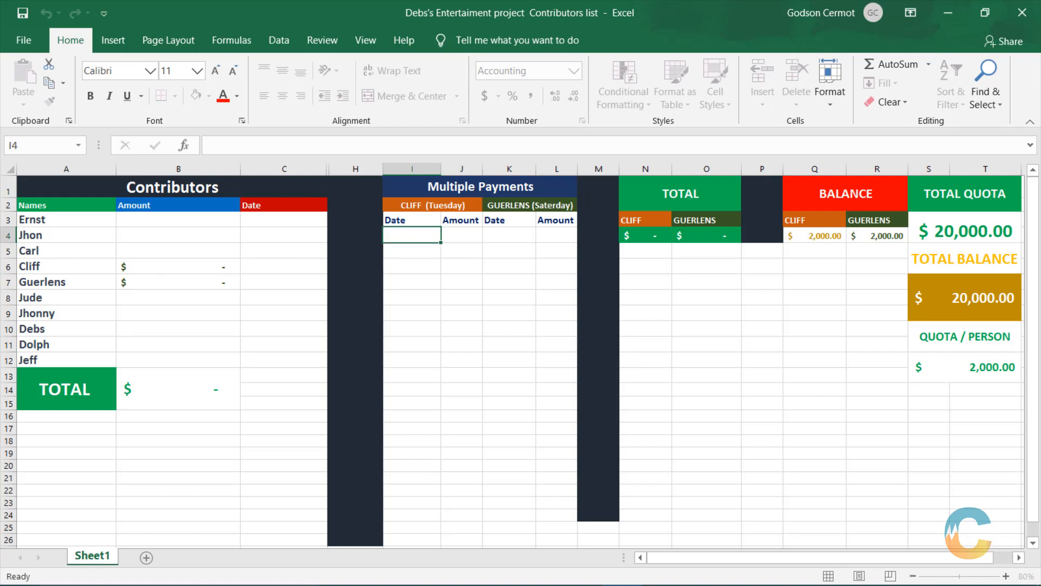
mouse_move(645, 558)
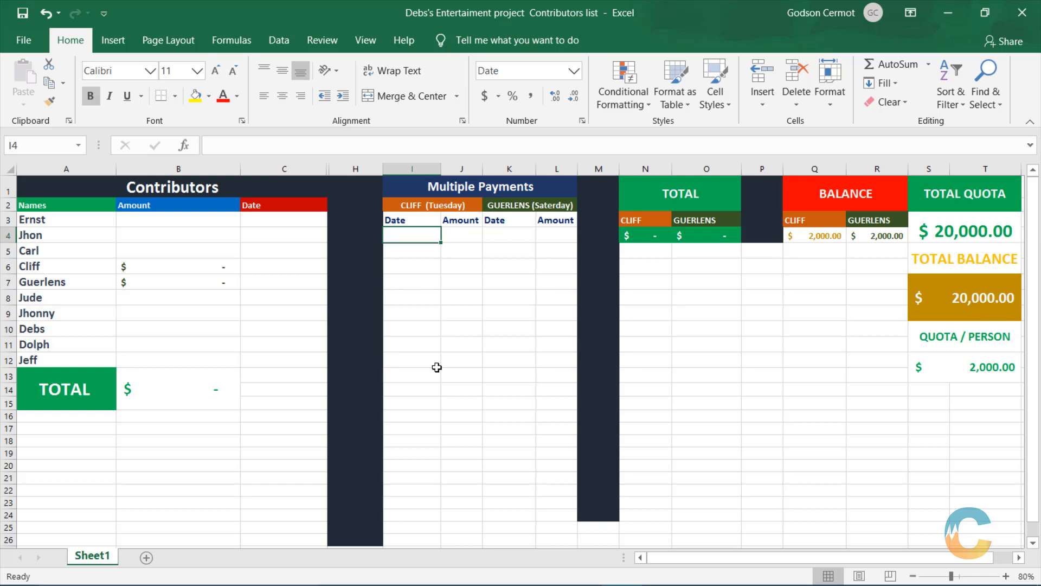
mouse_move(971, 584)
double_click(410, 237)
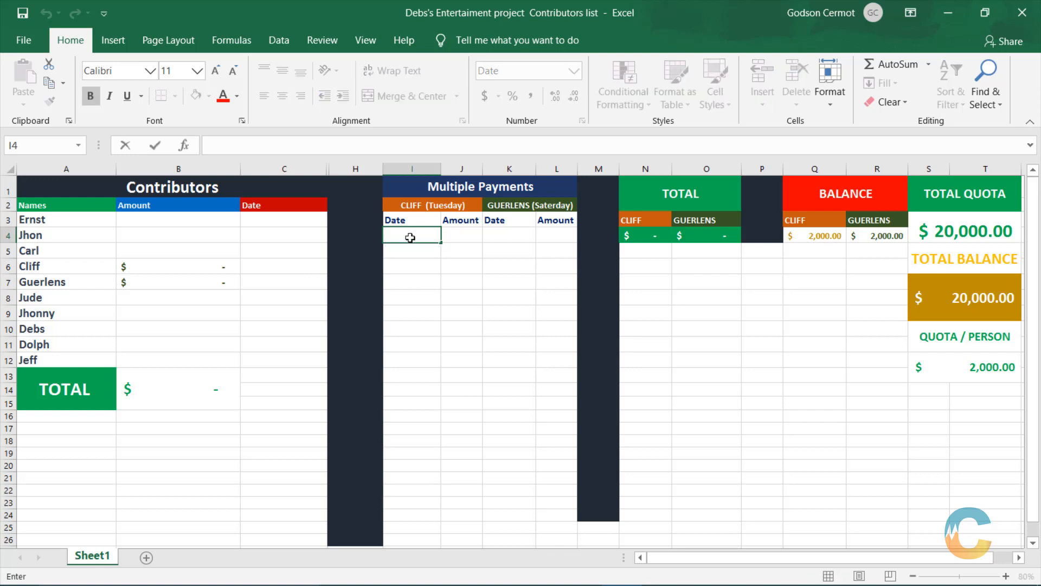
text(4/2/2020)
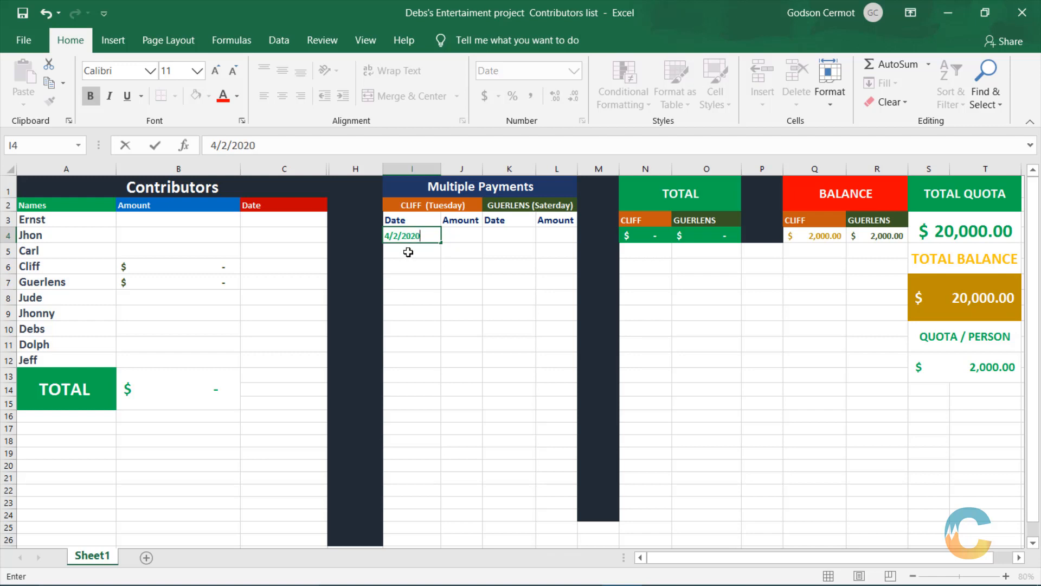
click(461, 239)
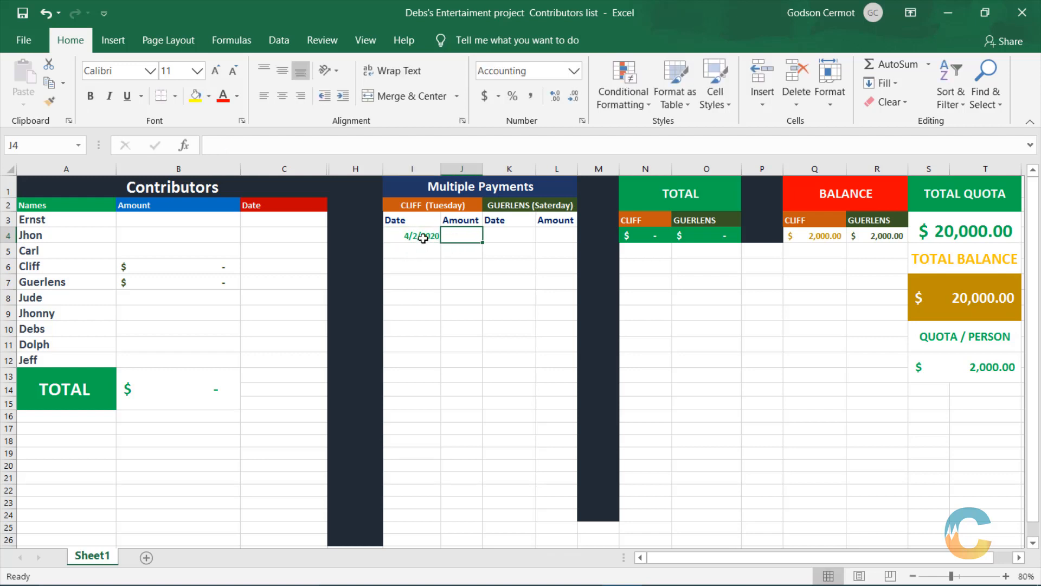
double_click(459, 234)
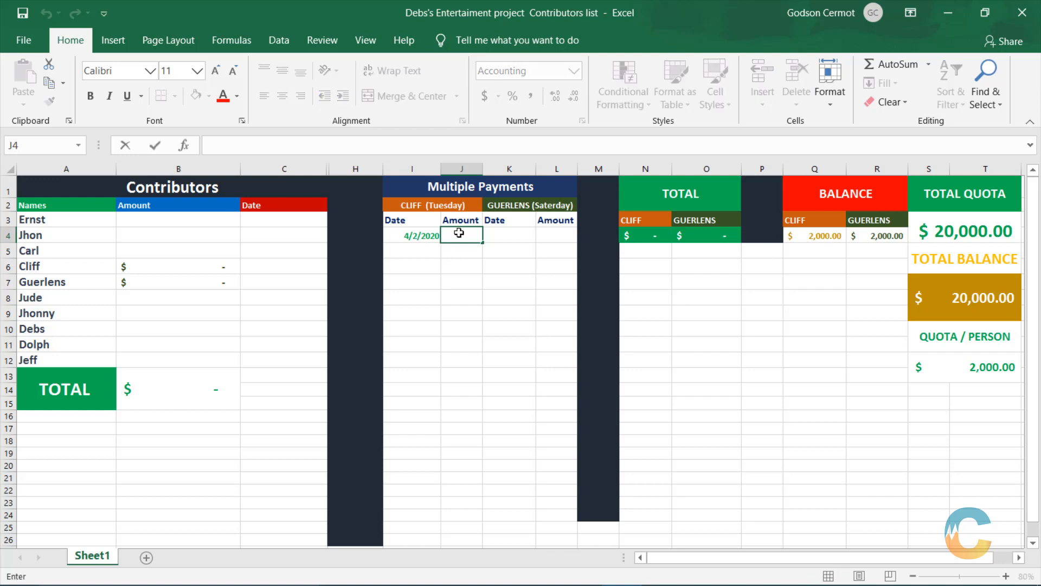
text(100)
click(457, 254)
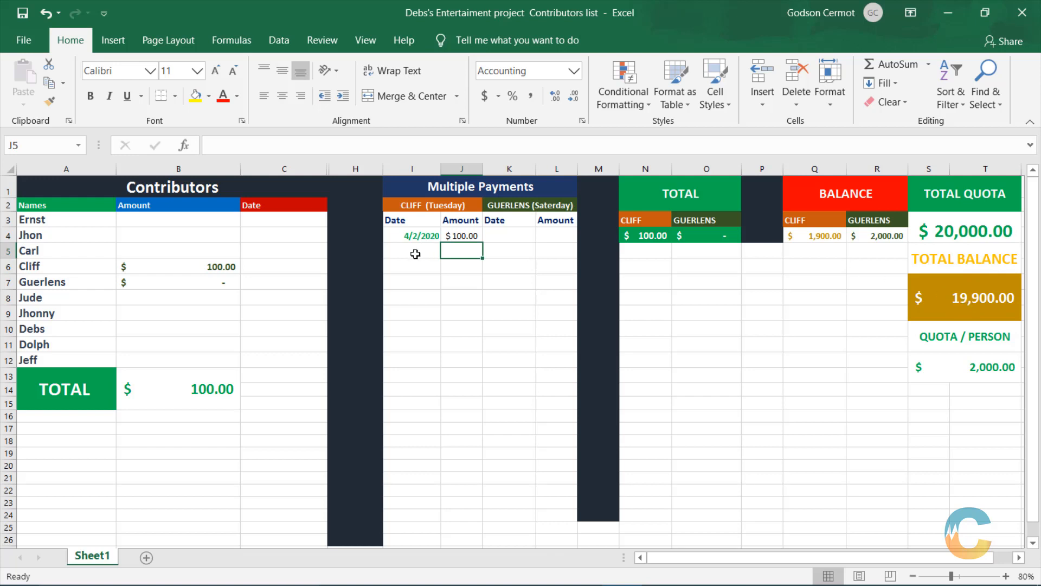
Record the first Saturday payment with the date 4/5/2020 in K4 and an amount of 100 in L4
click(511, 235)
double_click(511, 235)
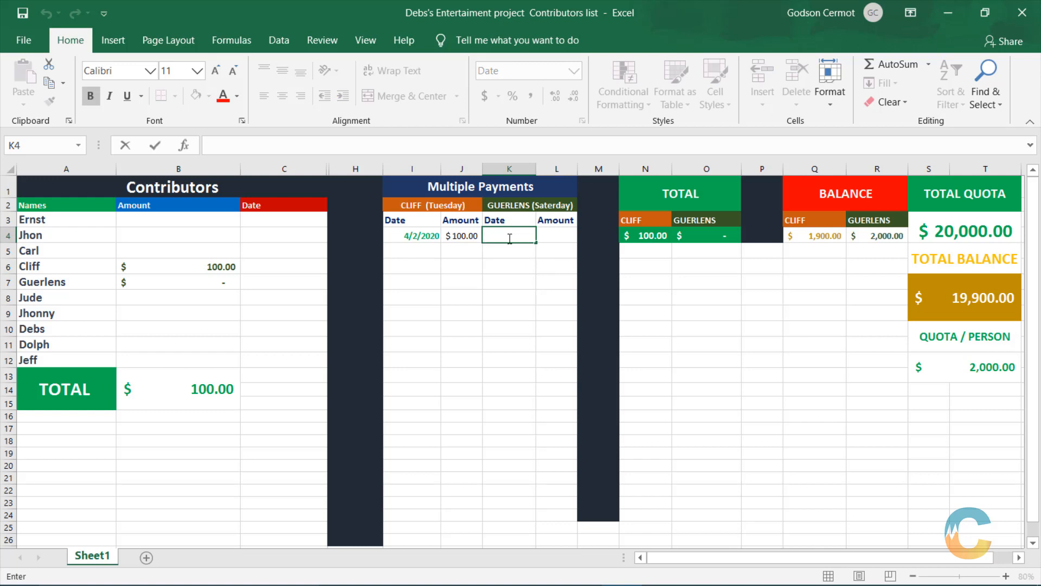
text(4/5/2020)
click(551, 239)
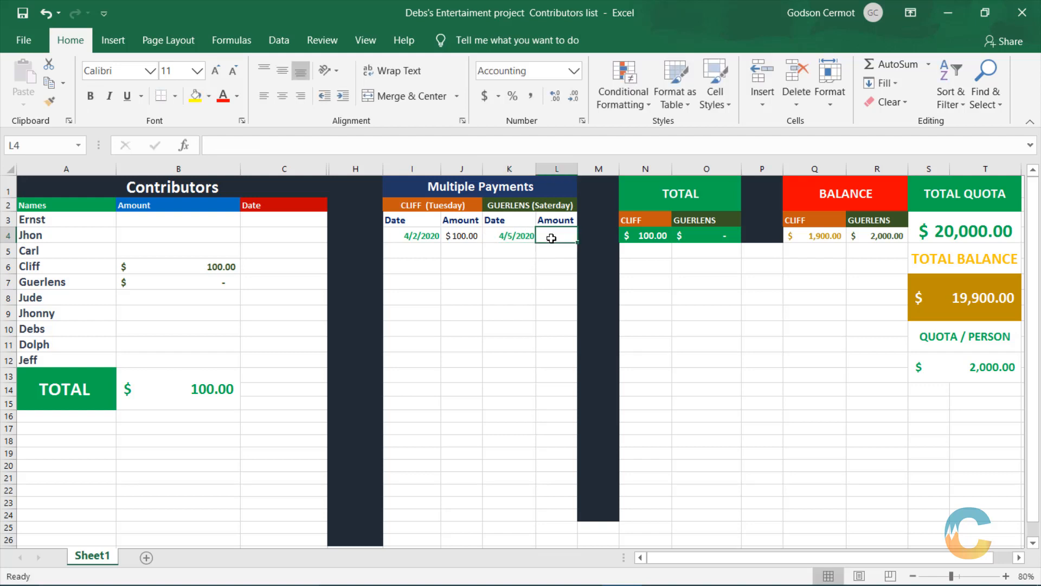
double_click(550, 236)
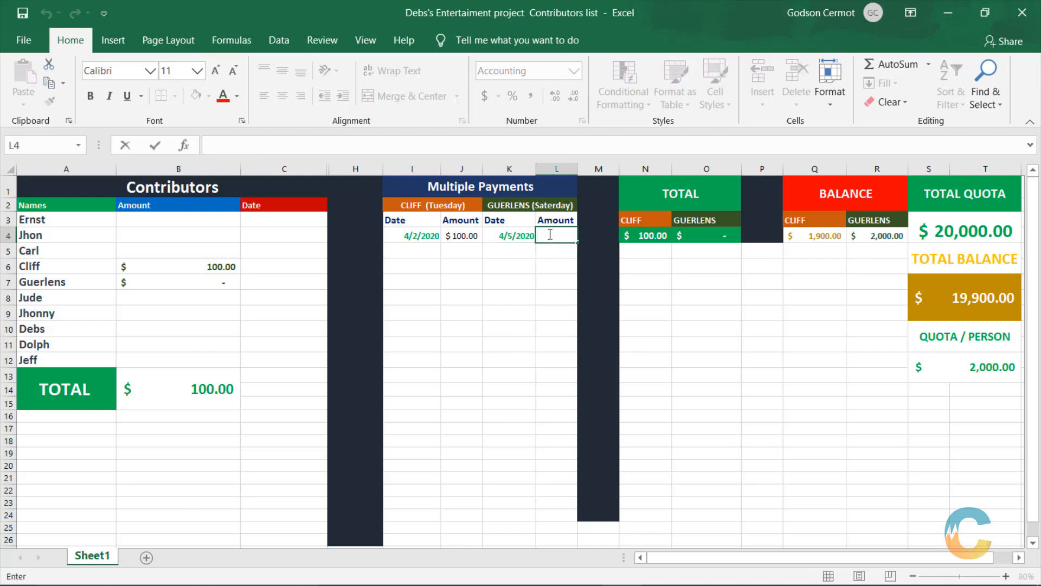
click(511, 252)
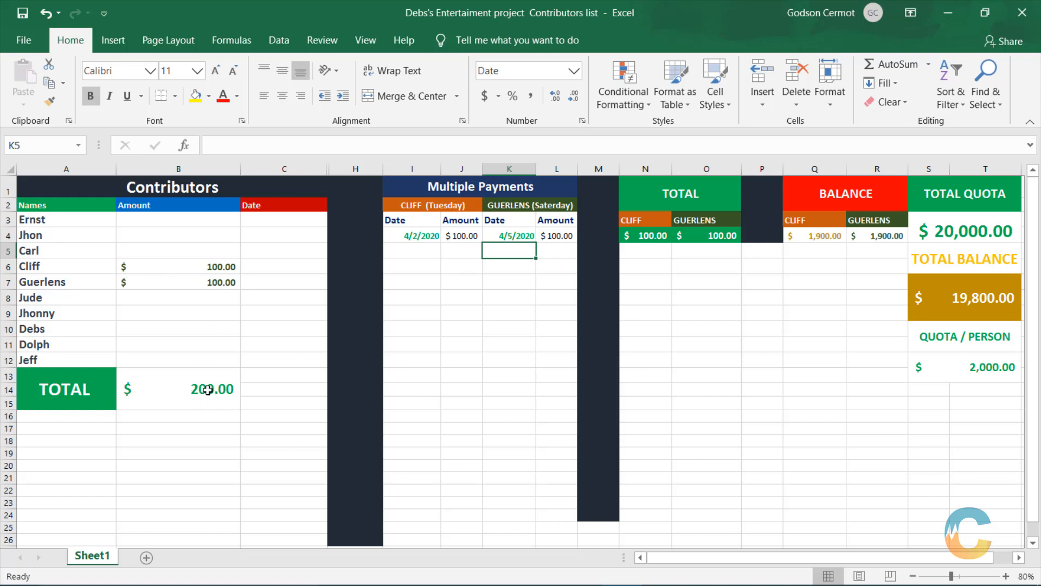
Enter 2000 as the first contributor's amount in B3
double_click(168, 219)
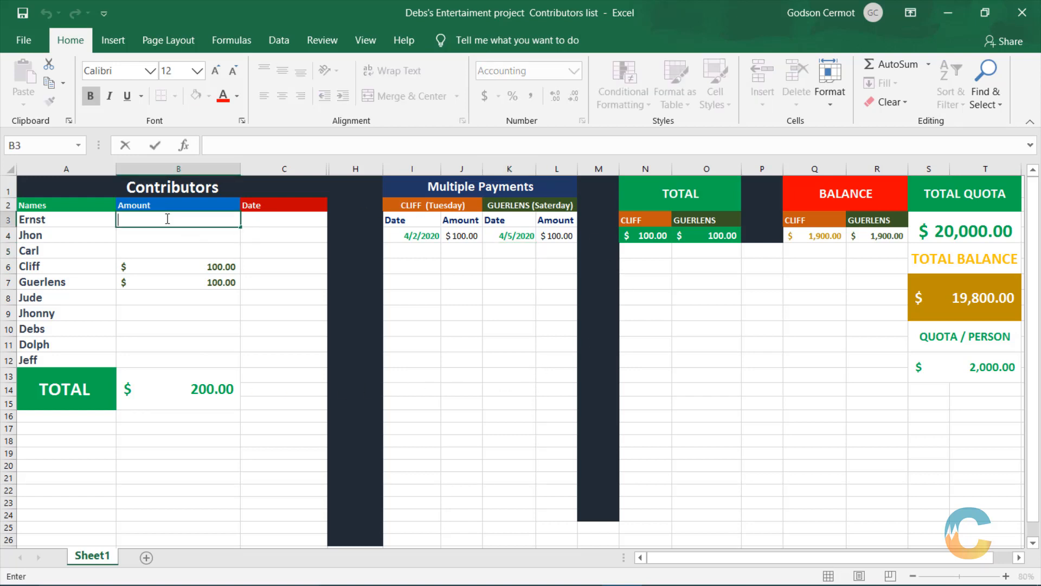
text(2000)
key(Return)
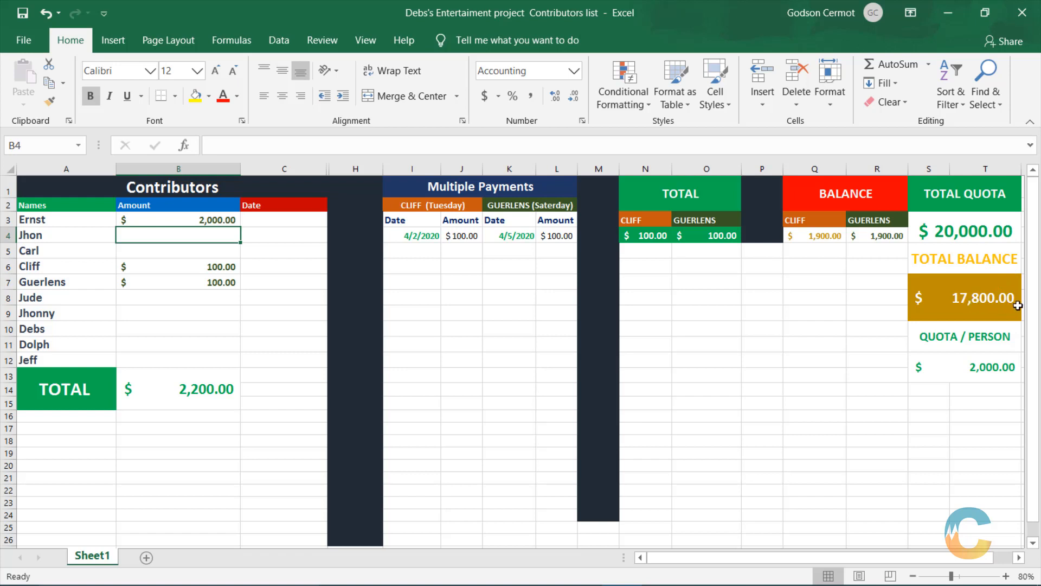
Clear the amount from cell B3 in the Contributors table
double_click(214, 219)
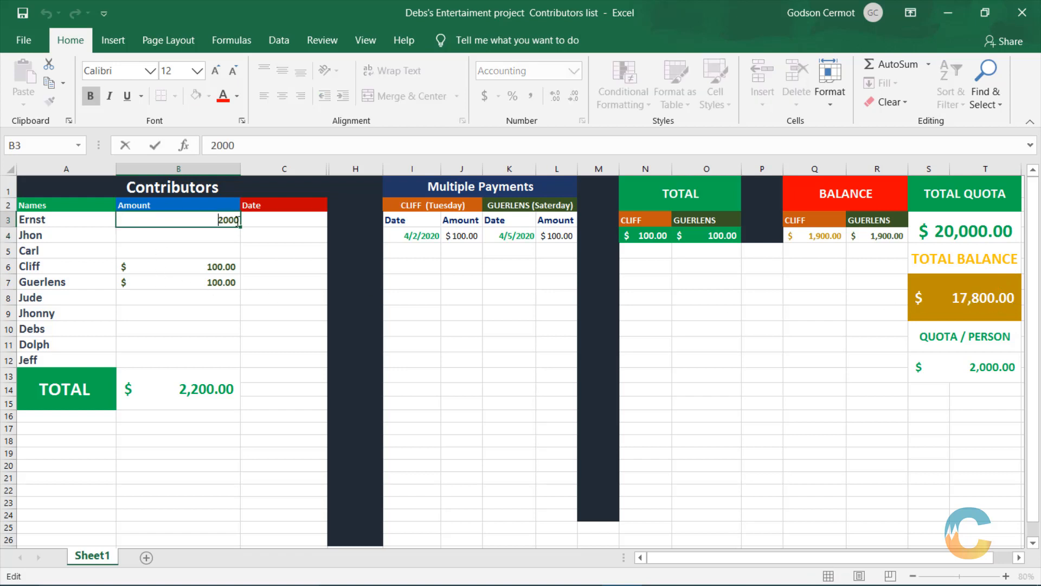
key(BackSpace)
key(BackSpace)
key(BackSpace)
key(BackSpace)
click(222, 238)
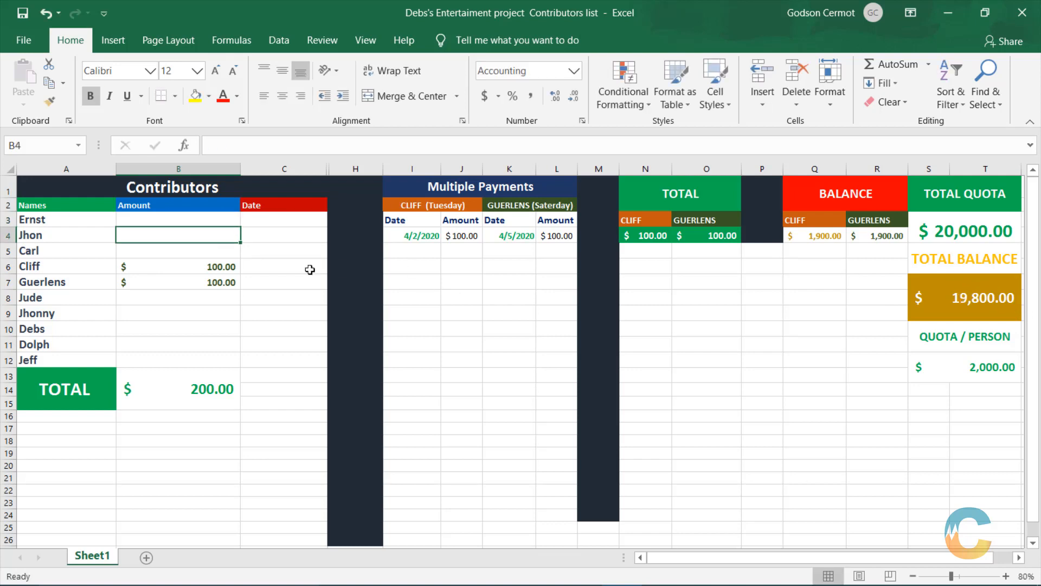
Enter the first contributor's amount of 2000 in B3 again
click(146, 217)
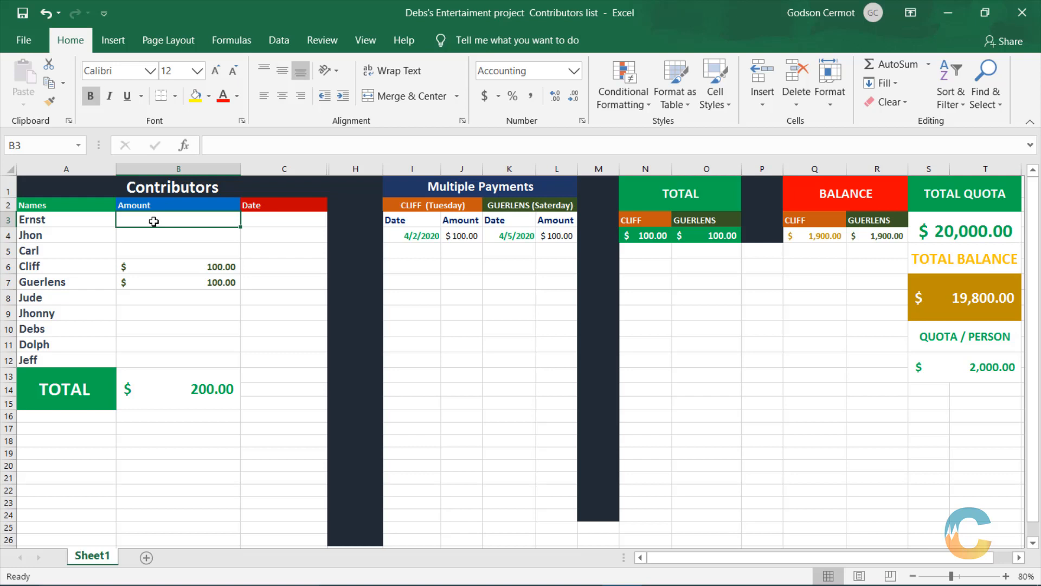
text(2000)
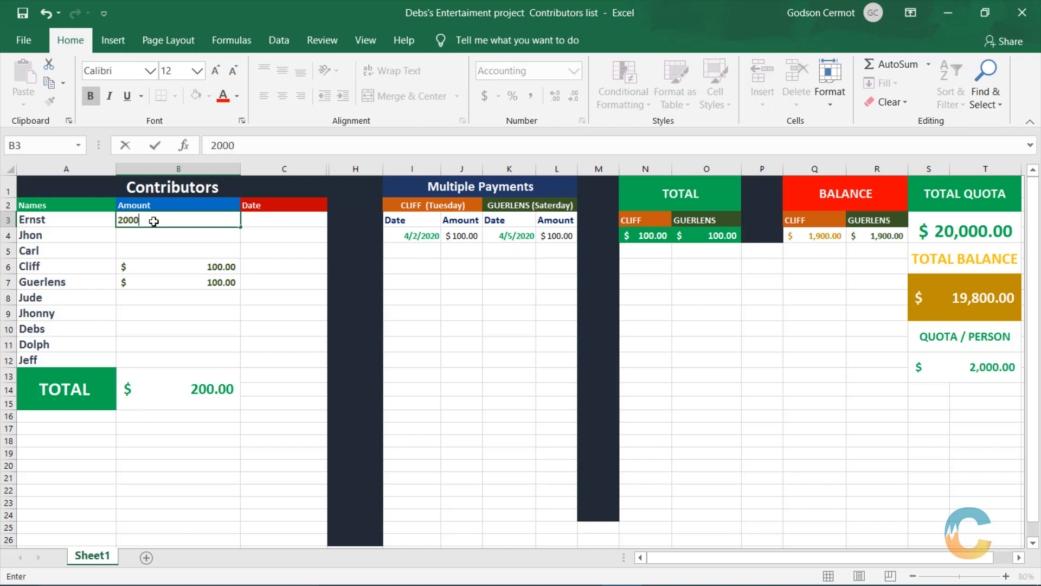
key(Return)
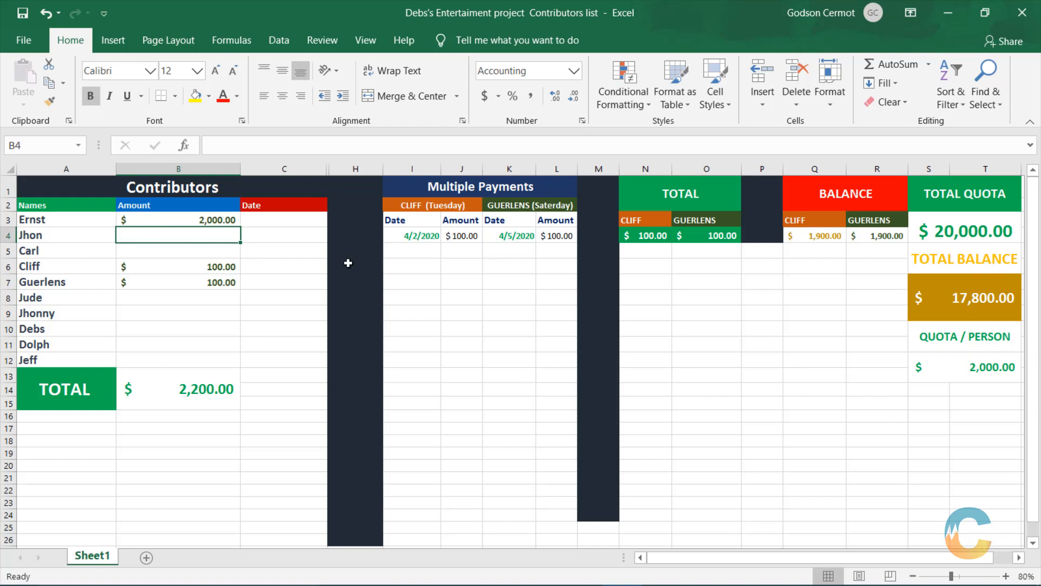
Try to fill the Tuesday payment amount from J4 down the column
click(458, 248)
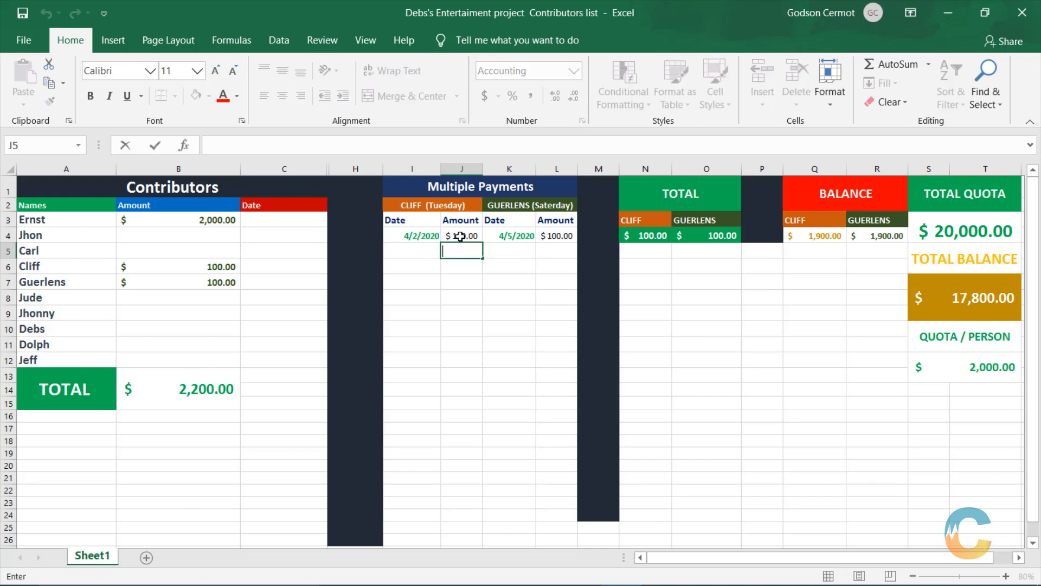
click(463, 236)
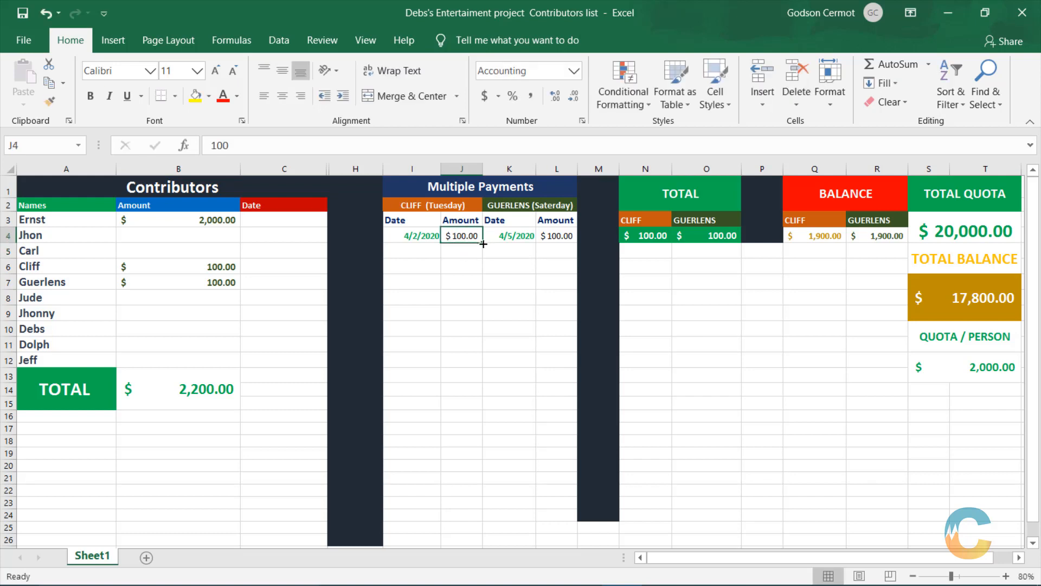
drag(483, 244, 482, 441)
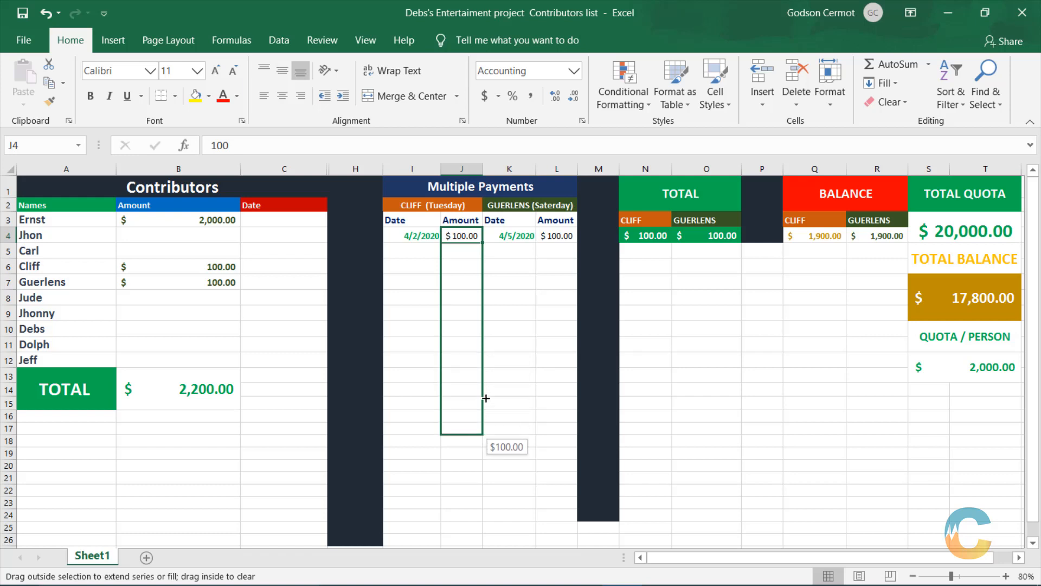
drag(486, 399, 464, 236)
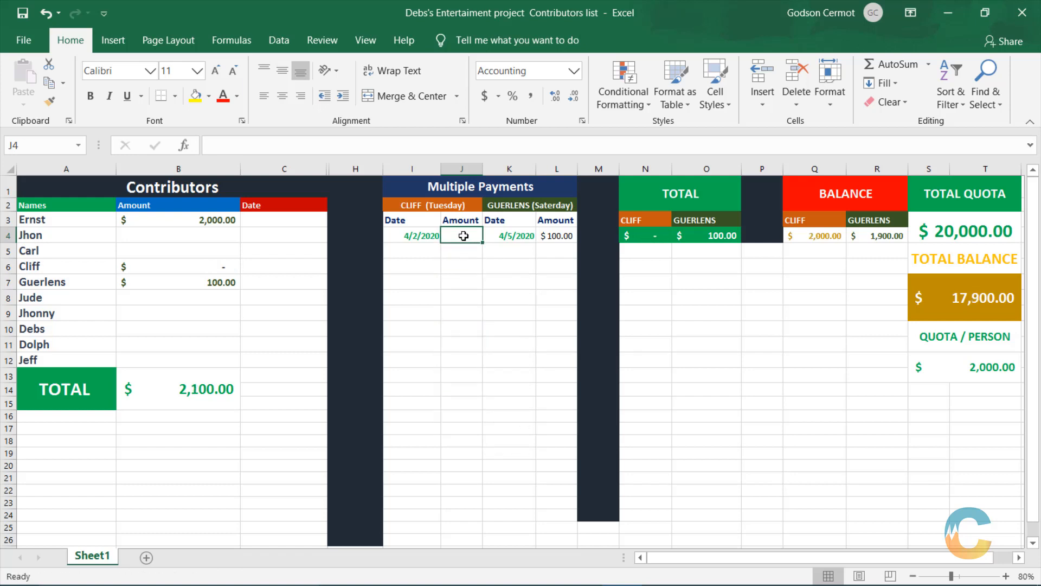
Re-enter 100 as the first Tuesday payment amount in J4
double_click(464, 236)
text(10)
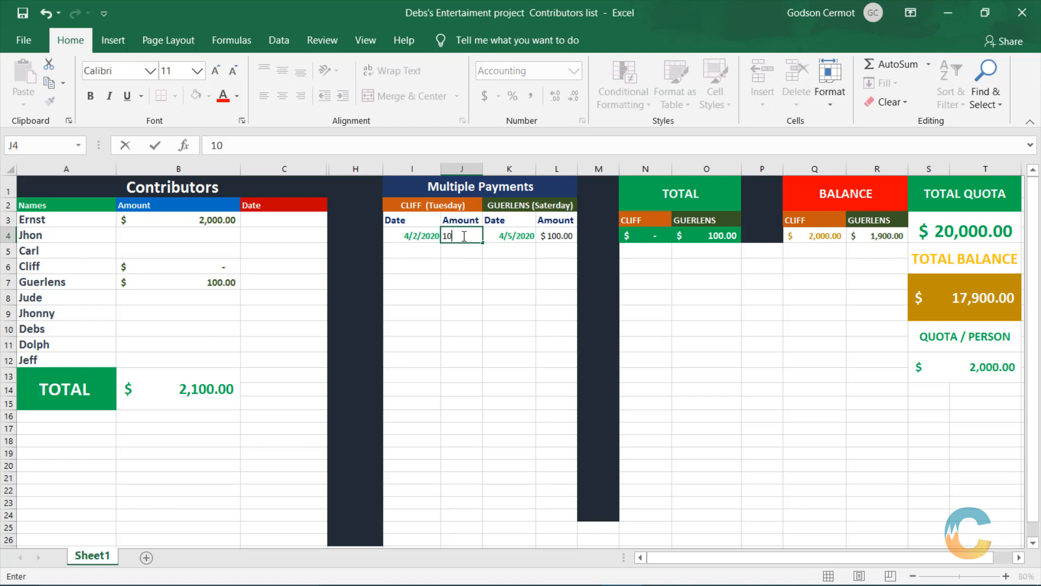
text(0)
key(Return)
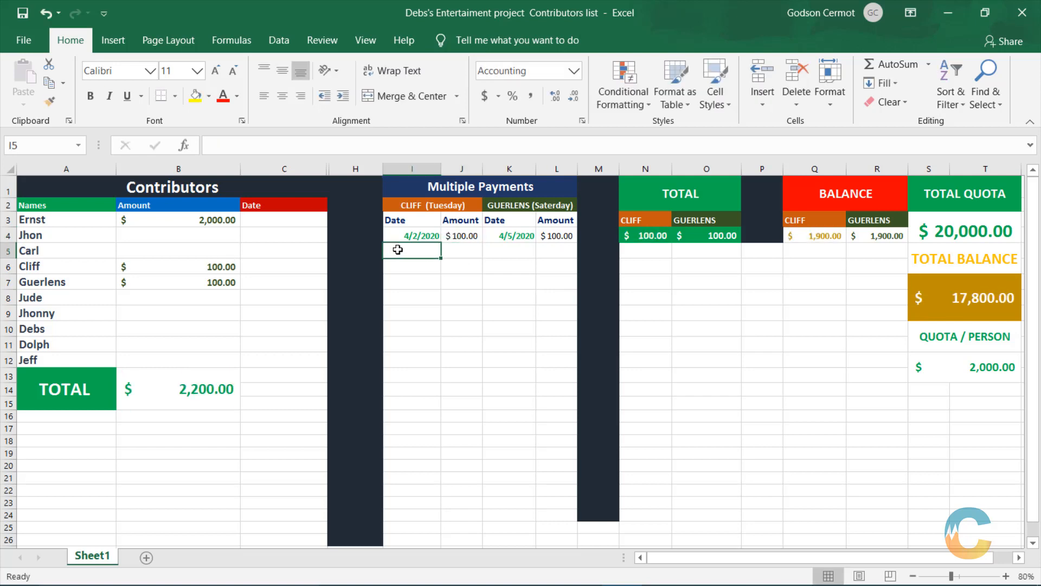
Fill the 100 payment amount from J4 down through J11 and from L4 down through L10
click(465, 236)
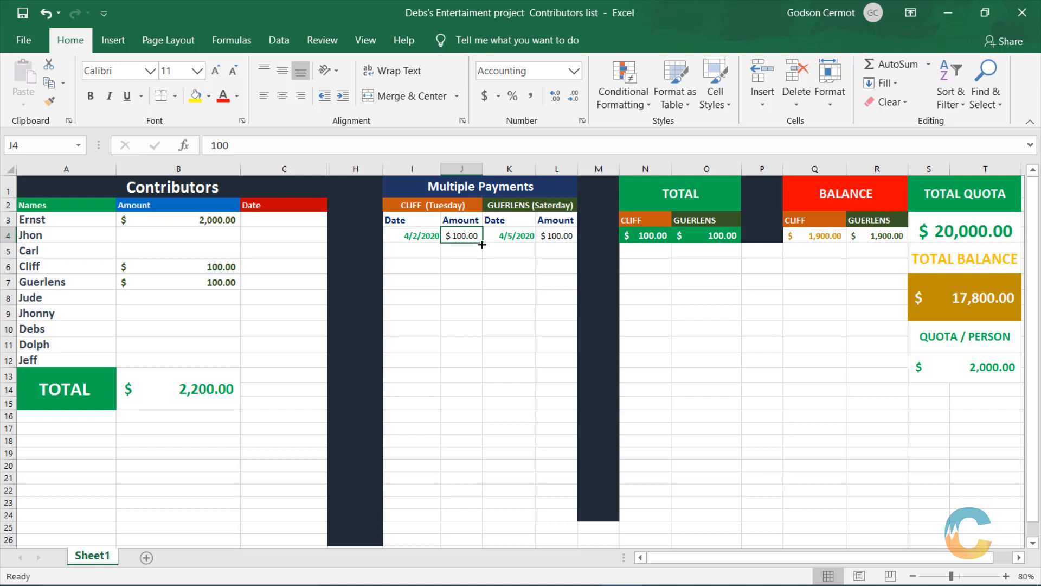
drag(481, 244, 481, 347)
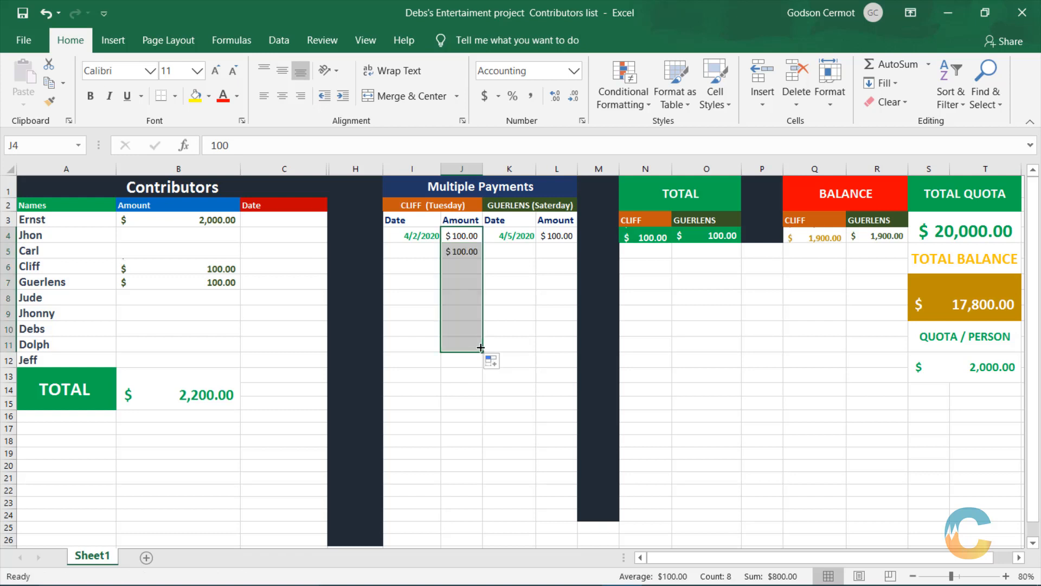
click(572, 236)
drag(575, 242, 577, 335)
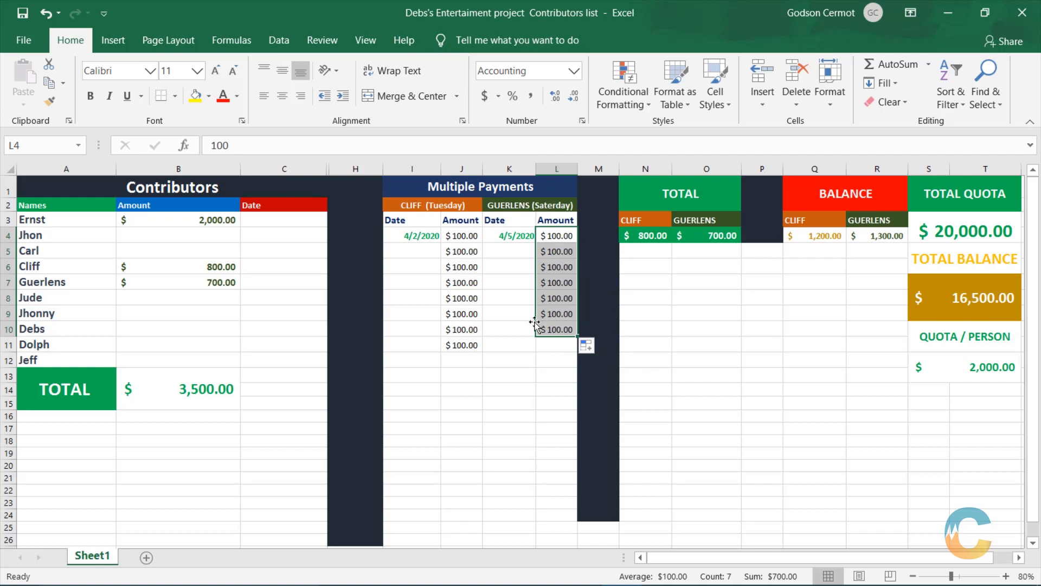
click(517, 285)
click(510, 269)
click(573, 265)
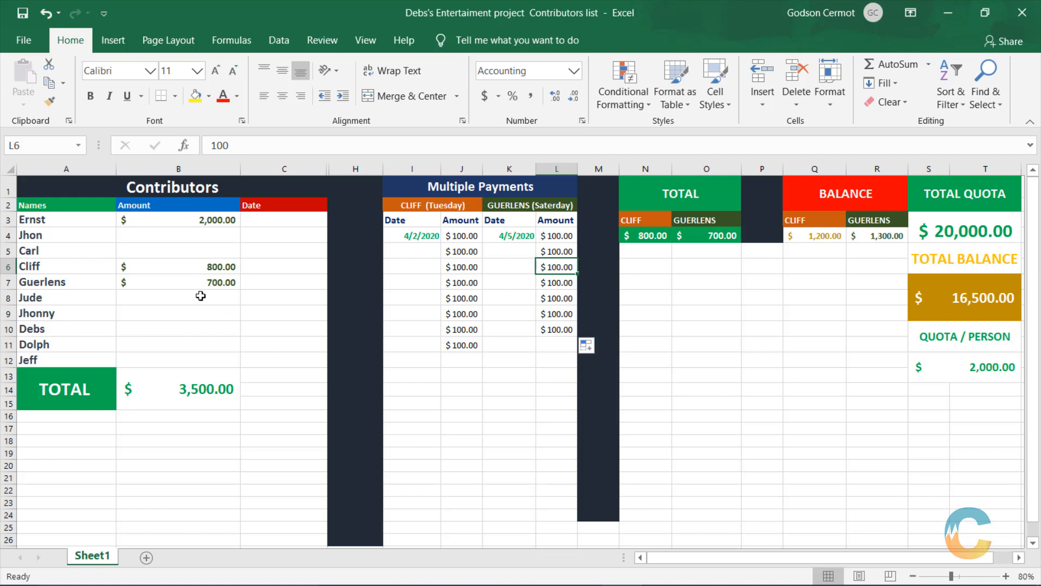
Enter 2000 as the second contributor's amount in B4
click(168, 238)
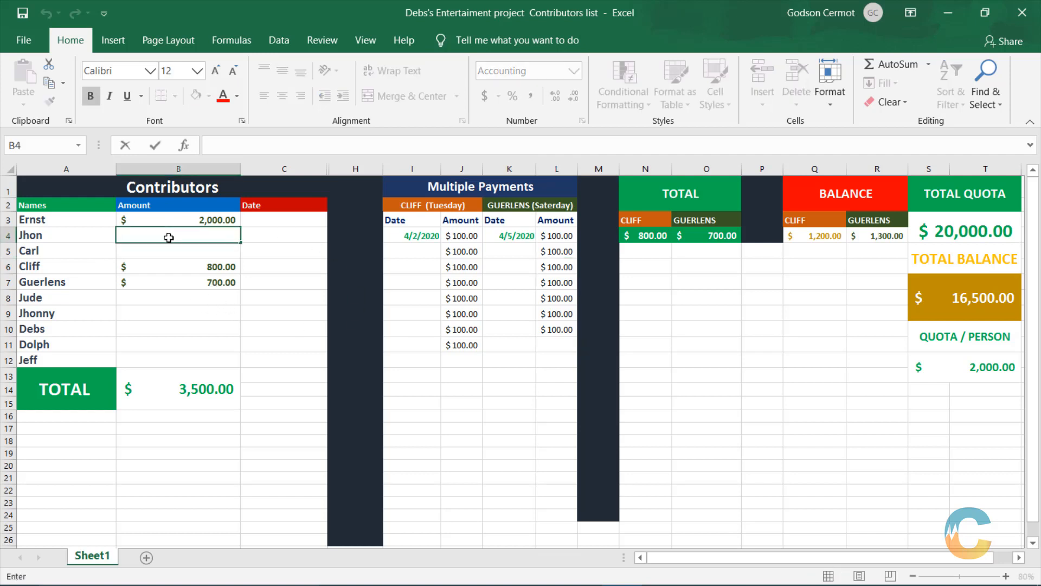
text(2000)
key(Return)
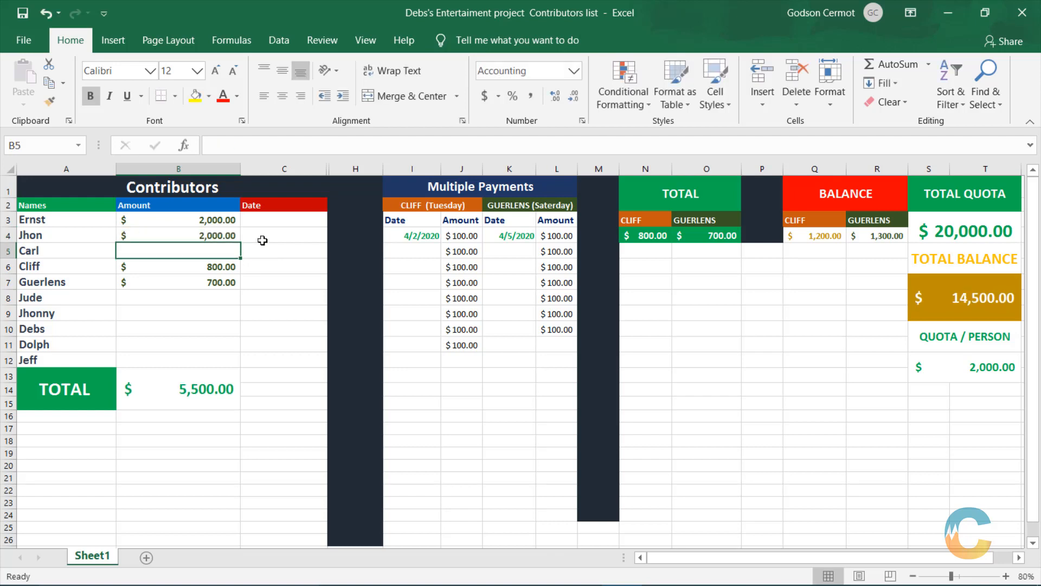
click(275, 222)
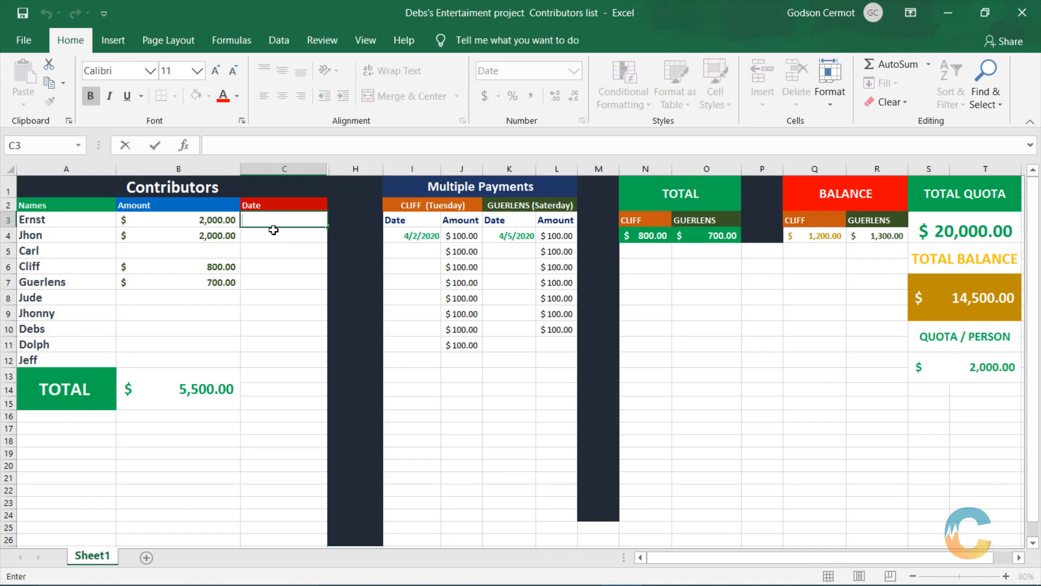
key(Return)
key(Return)
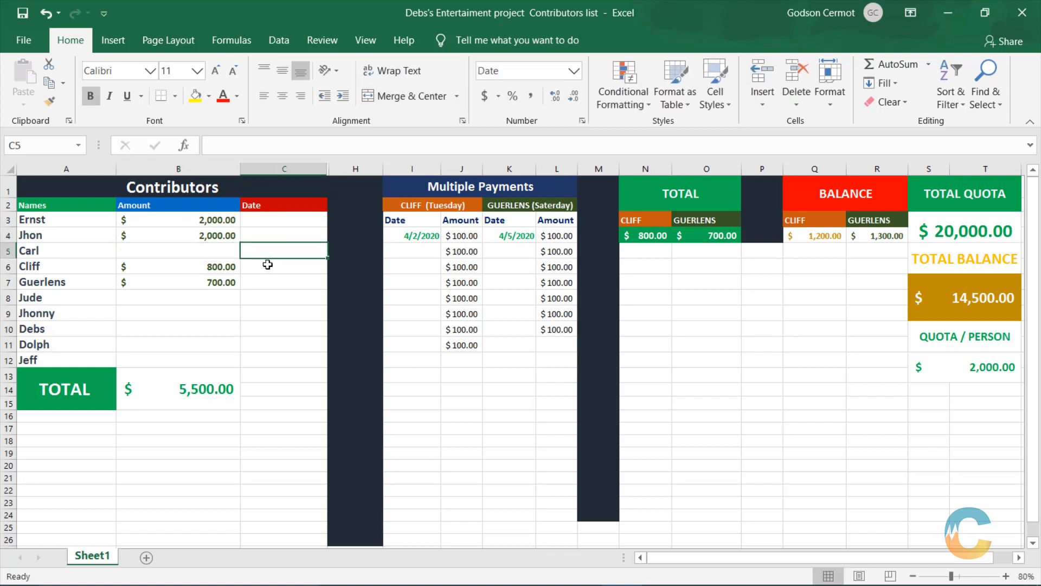
click(268, 266)
click(266, 245)
click(262, 233)
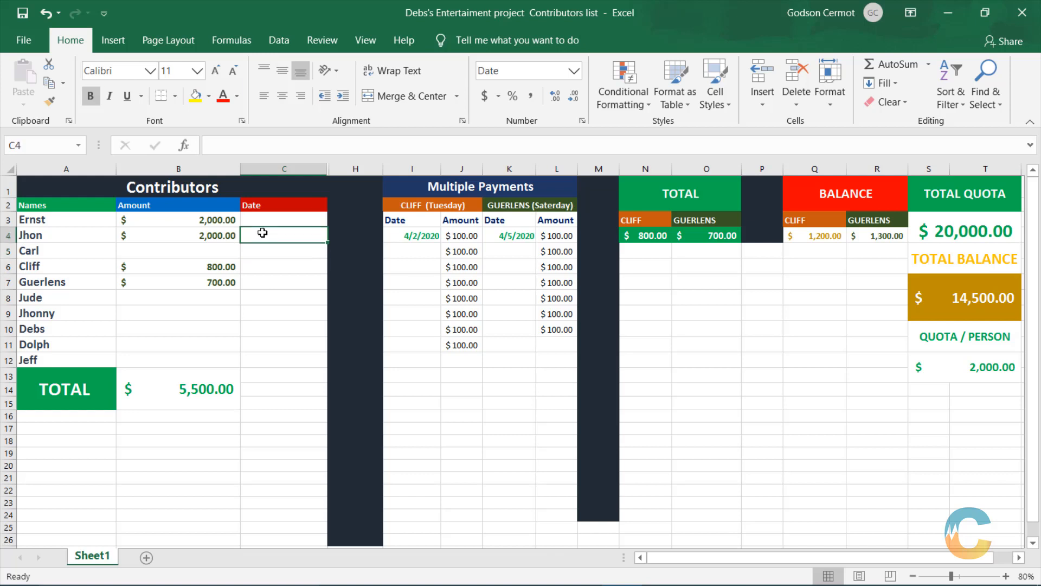
click(261, 255)
click(260, 236)
double_click(259, 237)
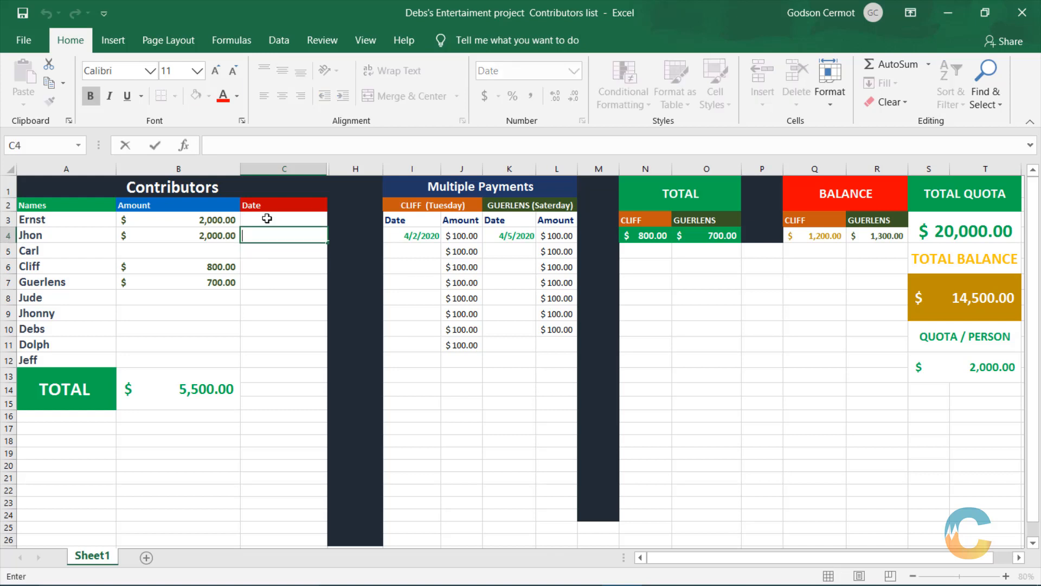
click(266, 220)
click(257, 239)
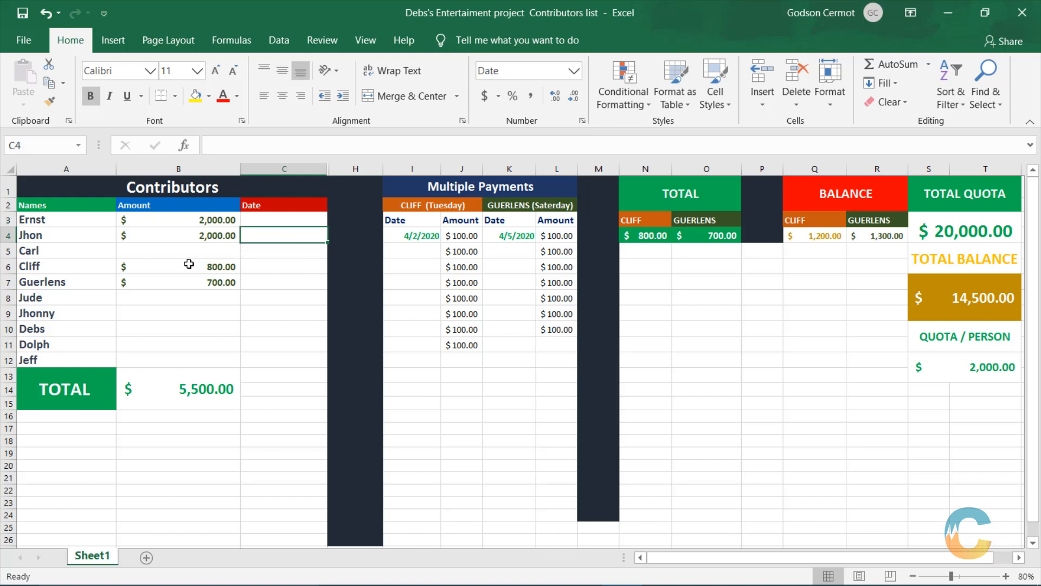
Enter 2000 as the third contributor's amount in B5
click(155, 253)
double_click(155, 253)
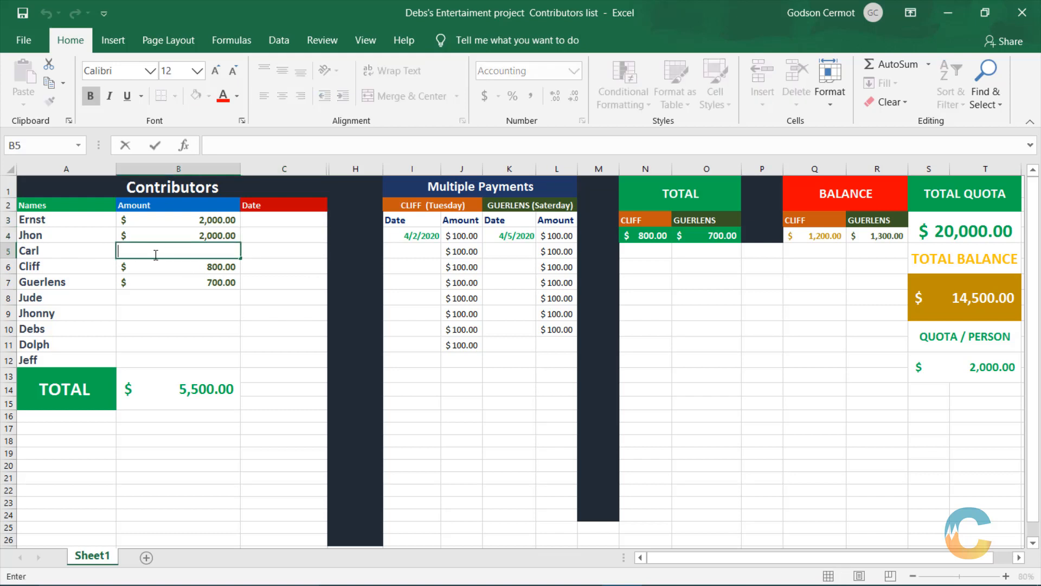
text(2,00)
text(000)
click(274, 270)
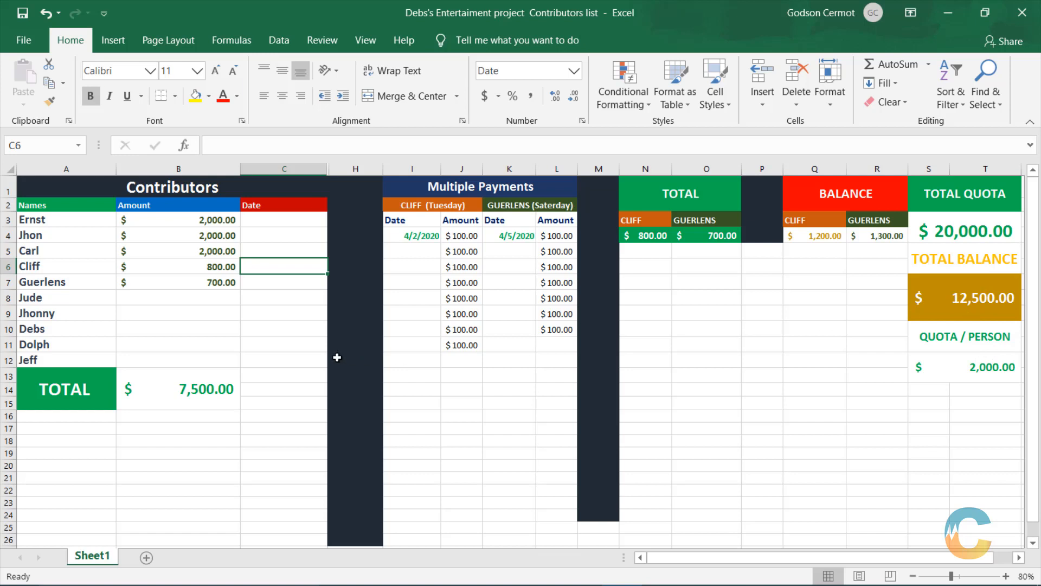
Add one more payment of 100 to each installment list, in J12 for Tuesday and L11 for Saturday
double_click(453, 360)
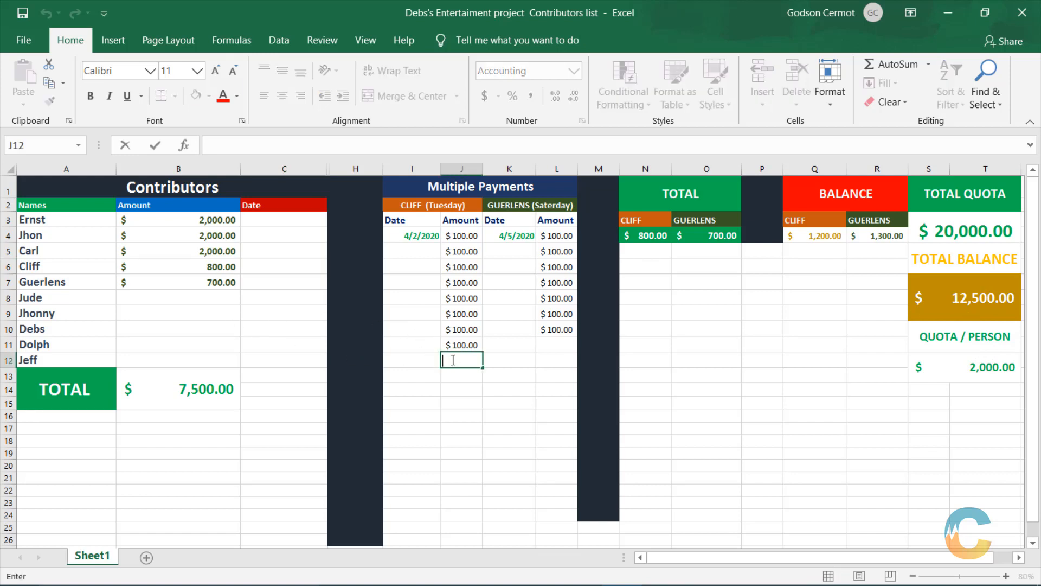
text(100)
click(458, 380)
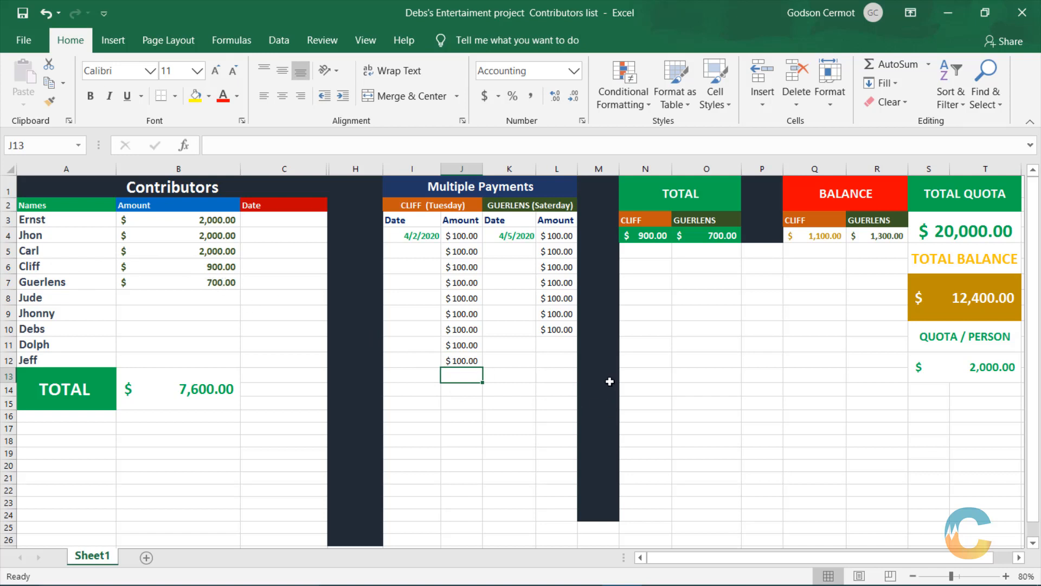
click(566, 347)
text(10)
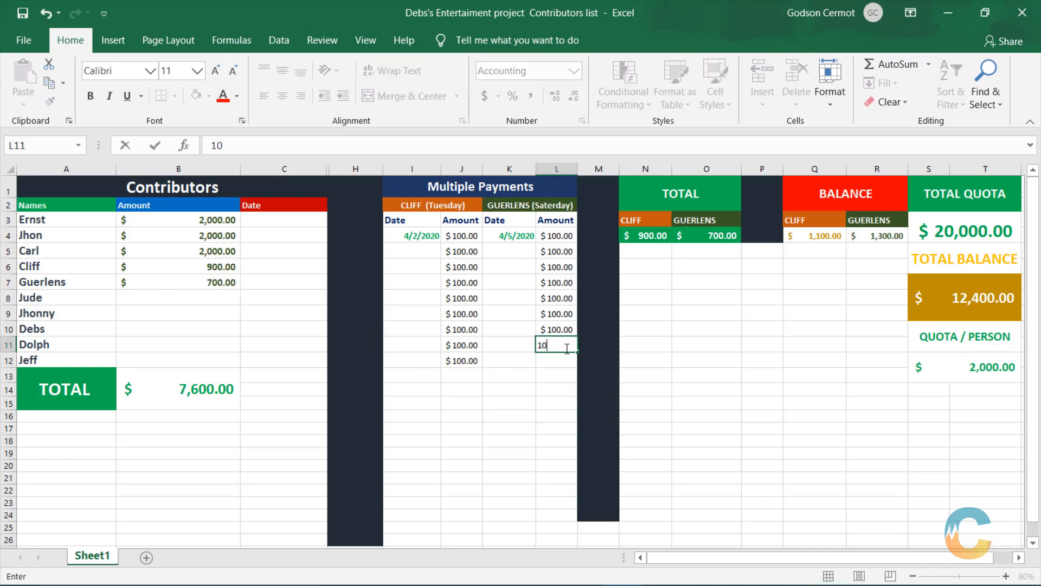
text(0)
click(552, 370)
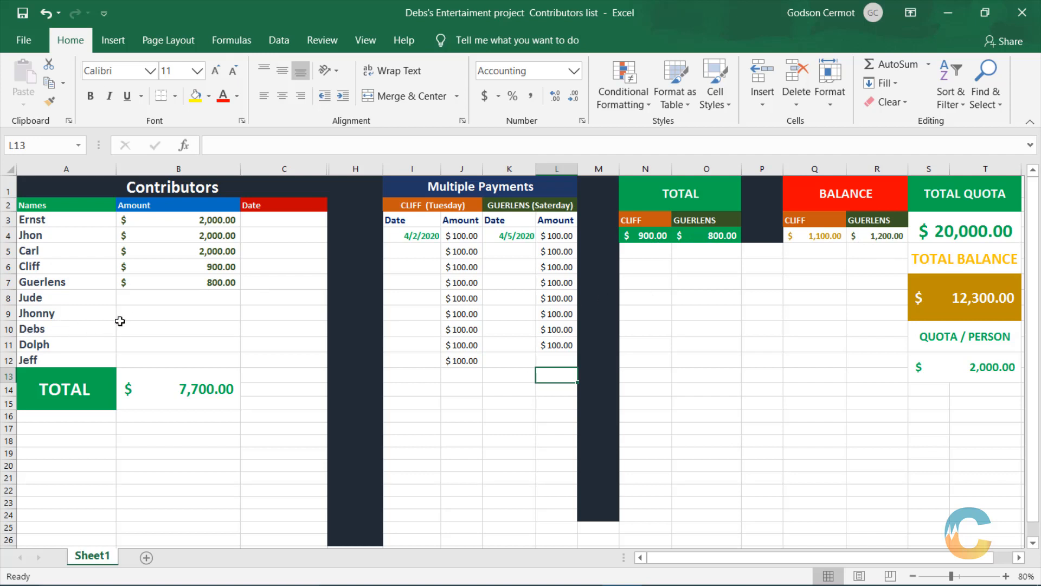
Enter 2000 as the contributor's amount in B8 and fill it down through B12
double_click(130, 297)
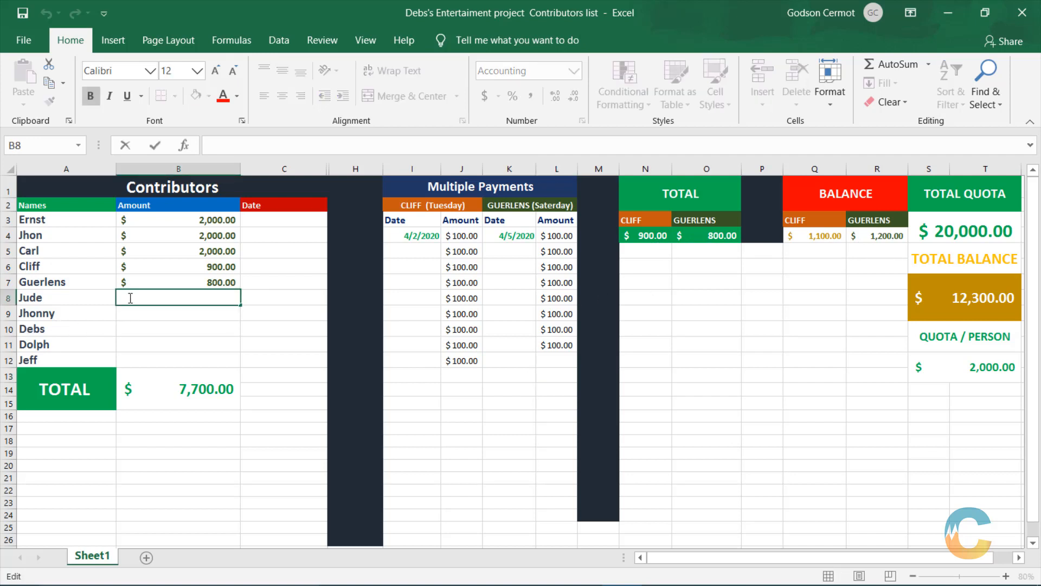
text(2,00)
text(000)
key(Return)
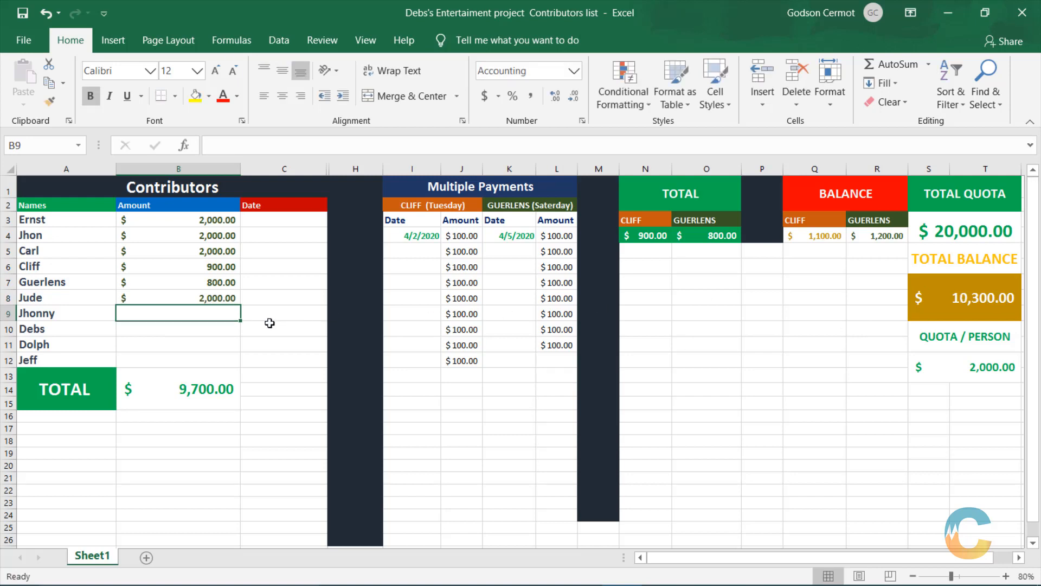
click(198, 299)
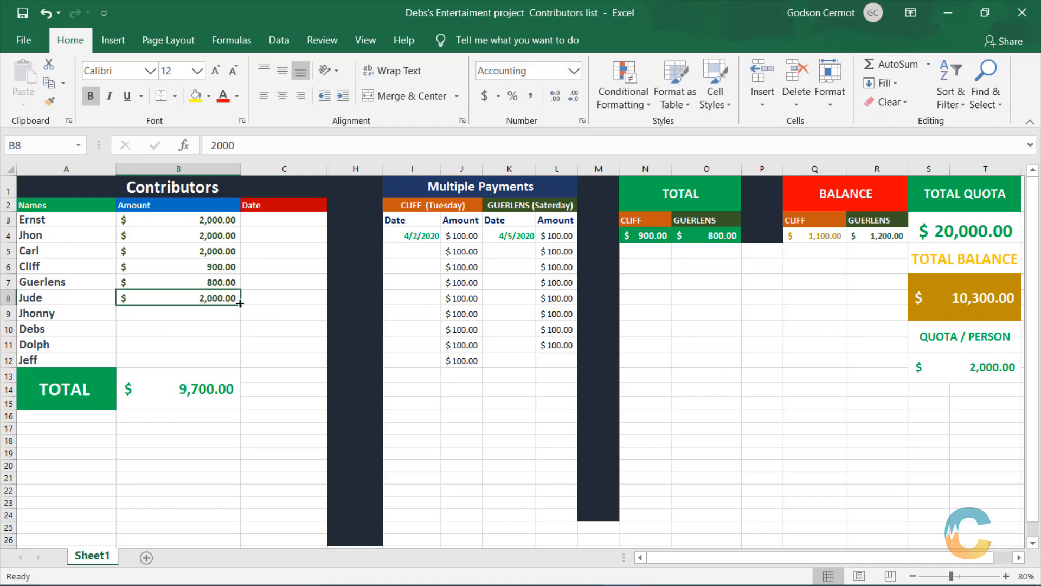
drag(240, 302, 234, 366)
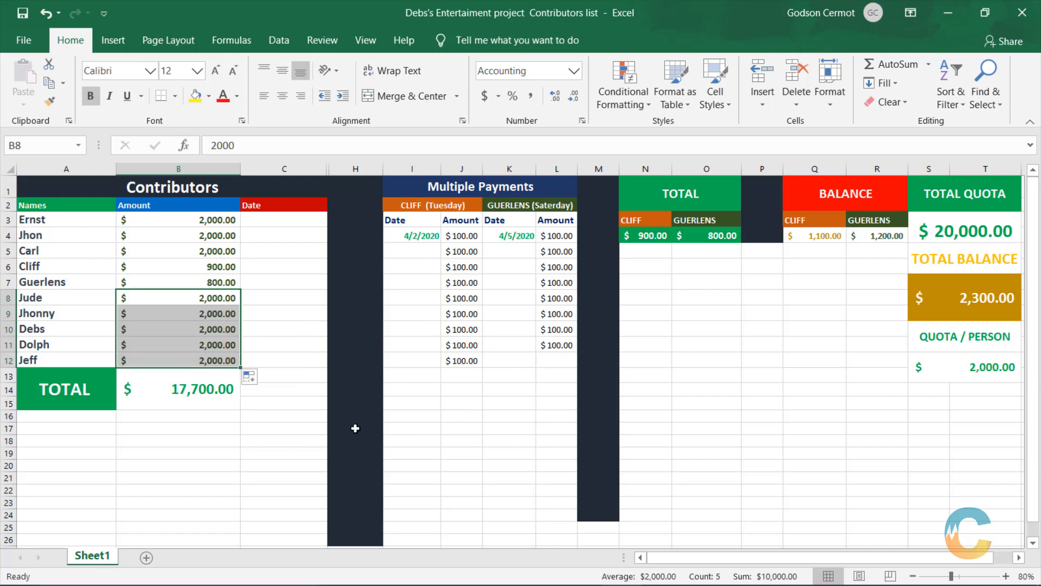
click(191, 453)
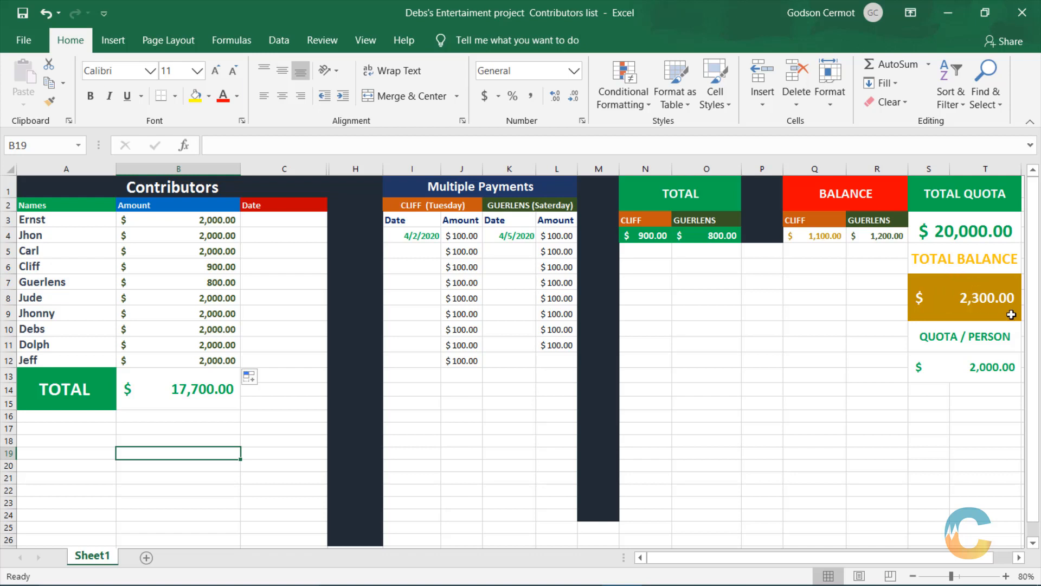
Fill the 100 payment from J12 down through J24 and from L11 down through L24
click(463, 375)
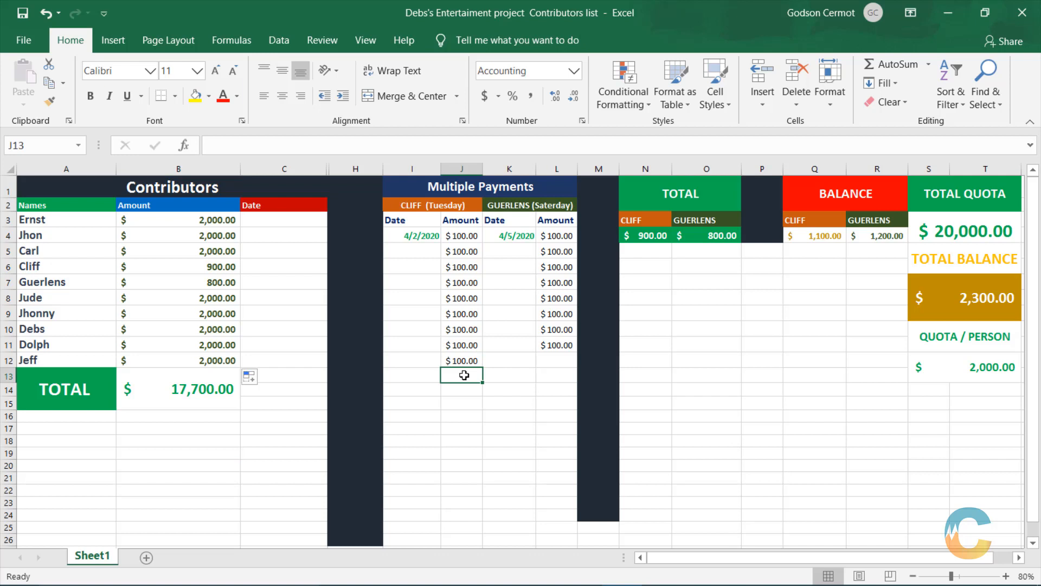
double_click(467, 359)
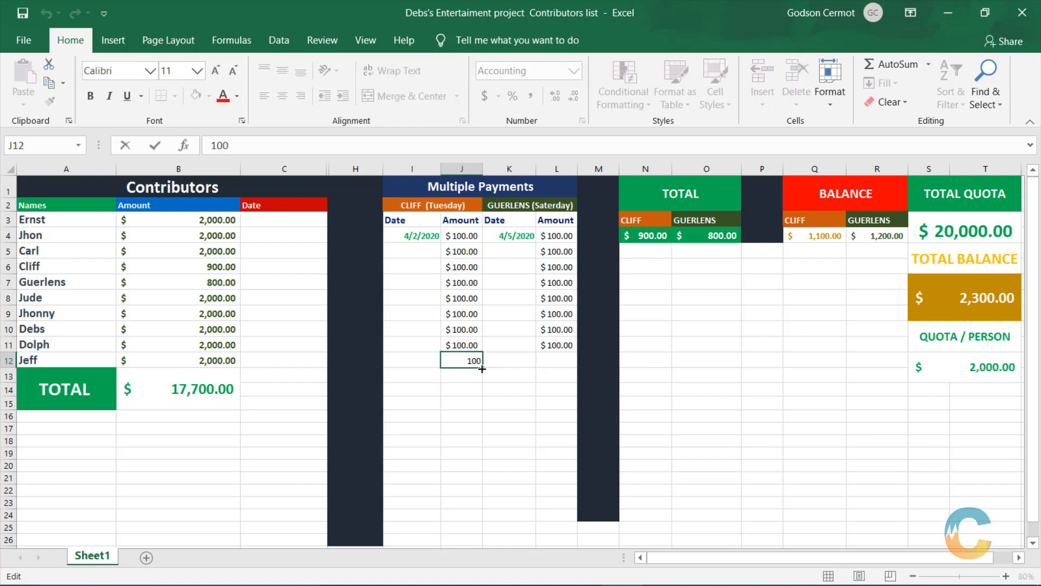
drag(483, 370, 479, 518)
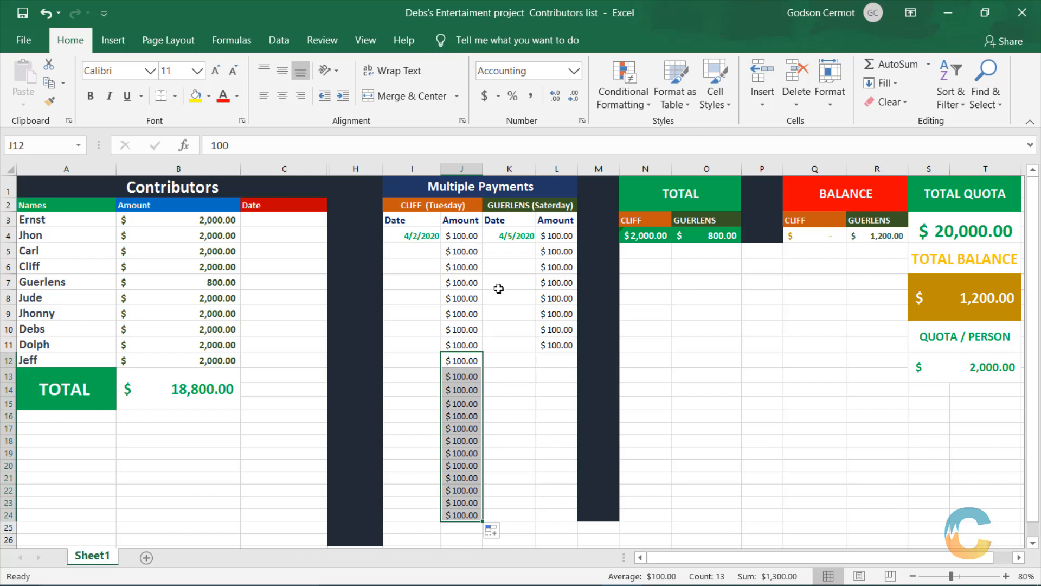
click(553, 346)
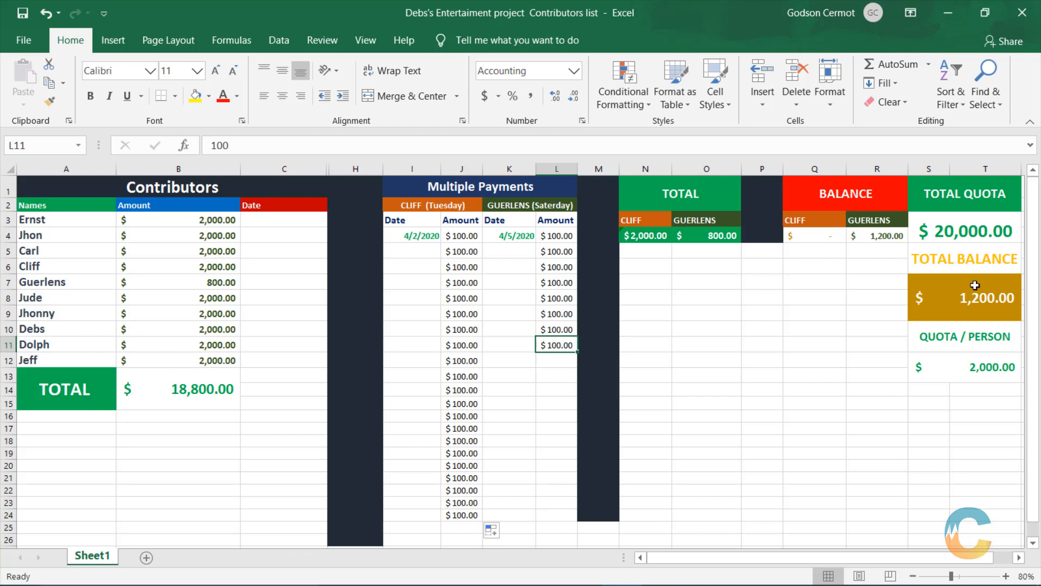
drag(576, 352, 565, 516)
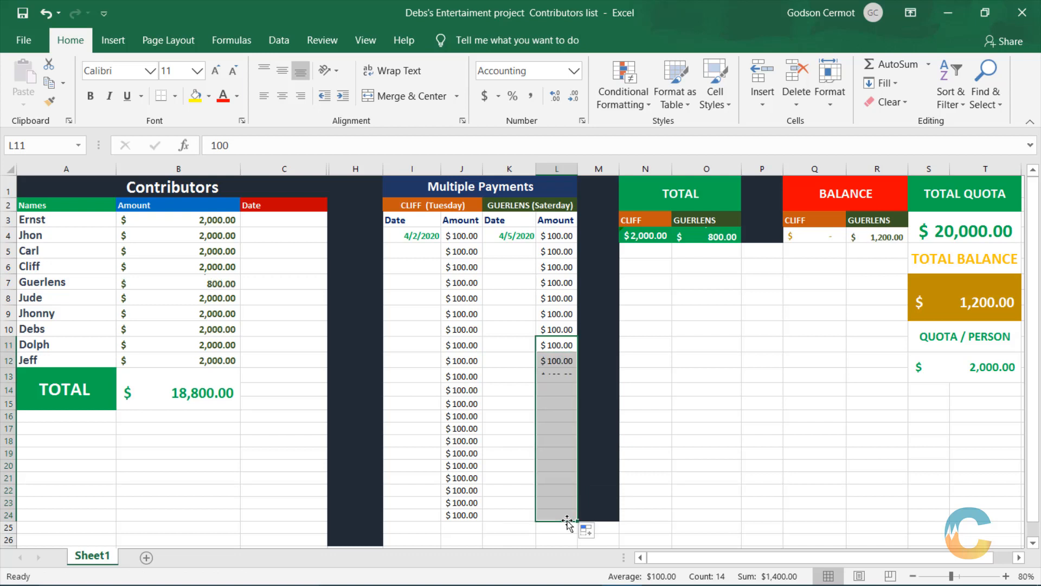
click(697, 492)
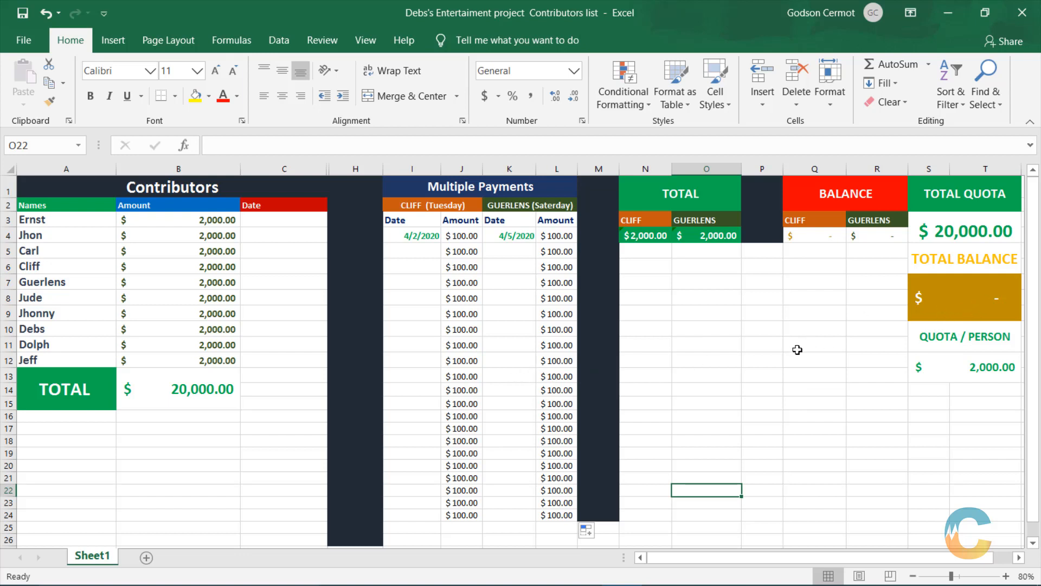
scroll(325, 467, down, 1)
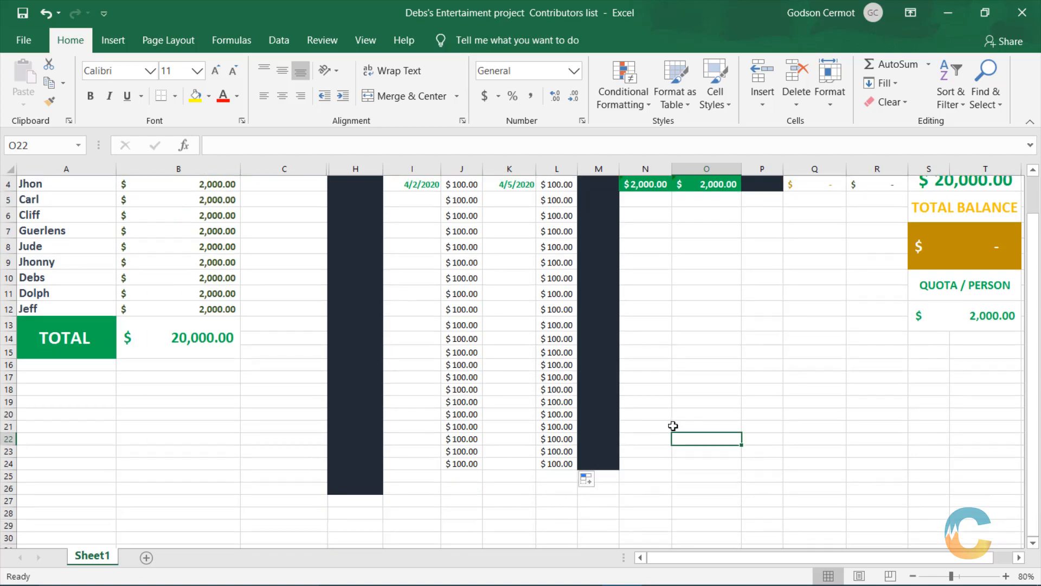
scroll(320, 439, up, 1)
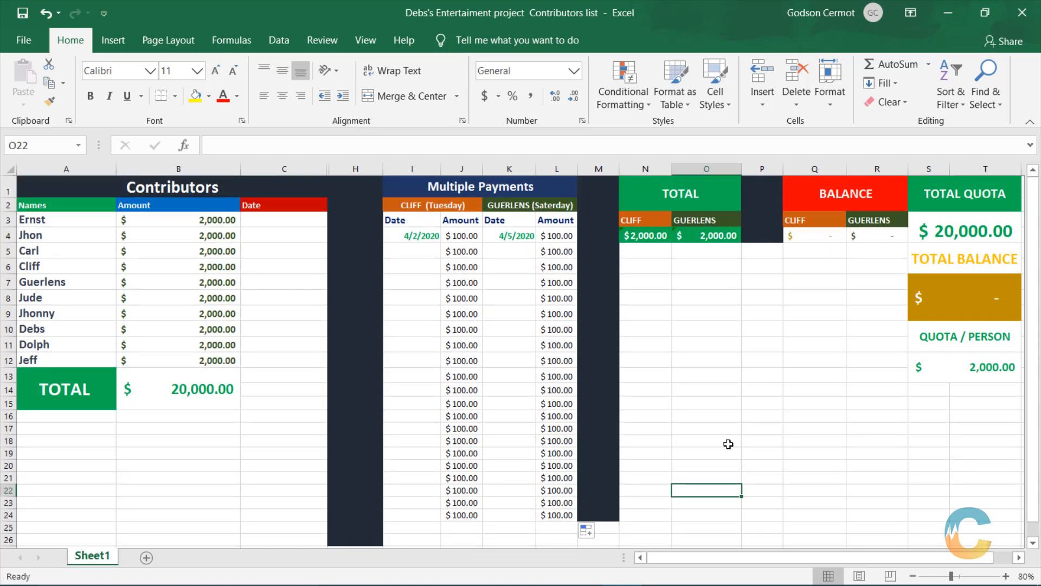
click(797, 426)
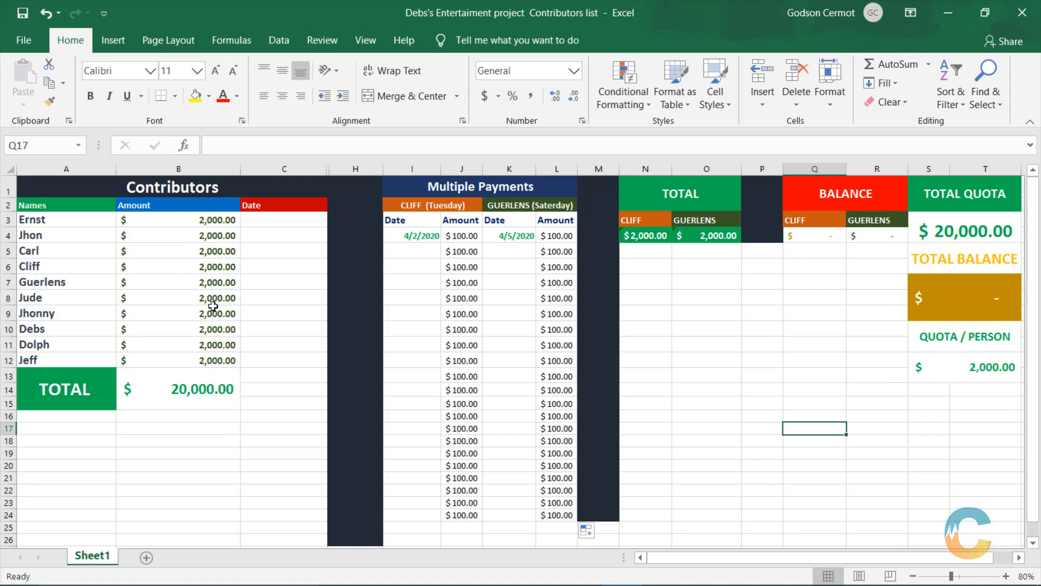
click(804, 462)
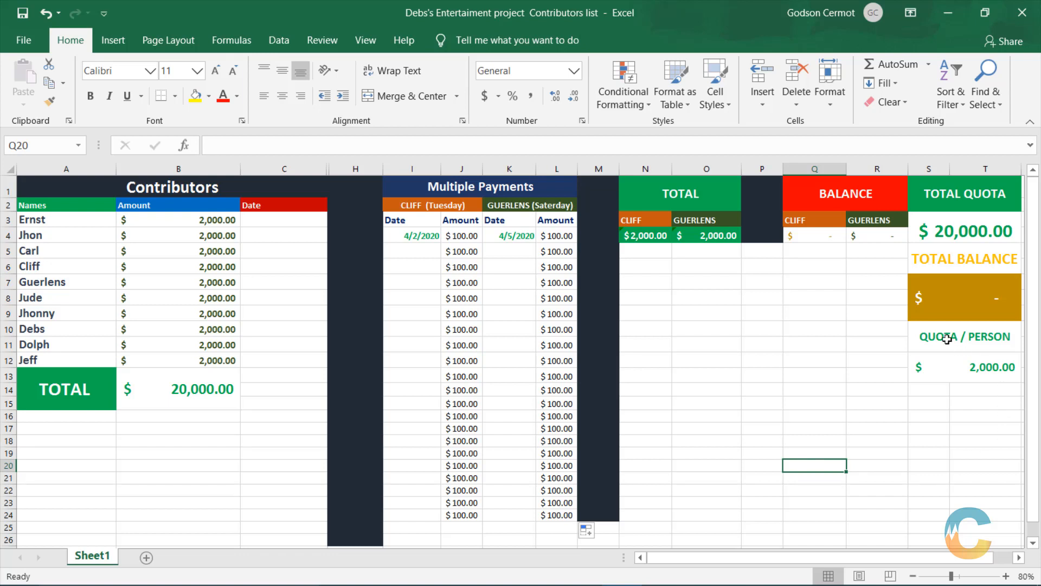
Clear the last contributor's amount in B12 and enter 2000 there again
double_click(210, 363)
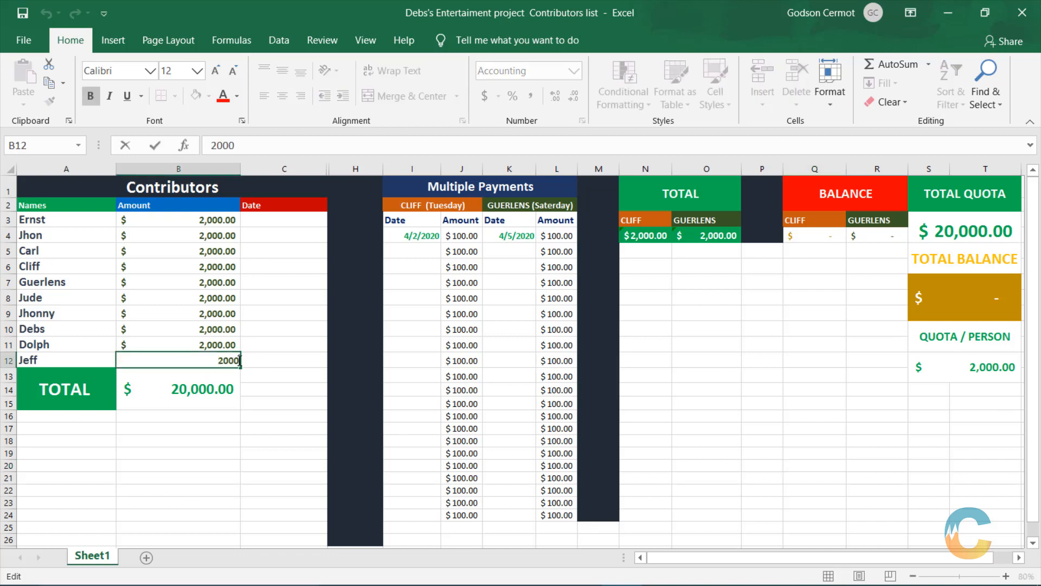
key(BackSpace)
key(BackSpace)
key(BackSpace)
key(BackSpace)
click(294, 361)
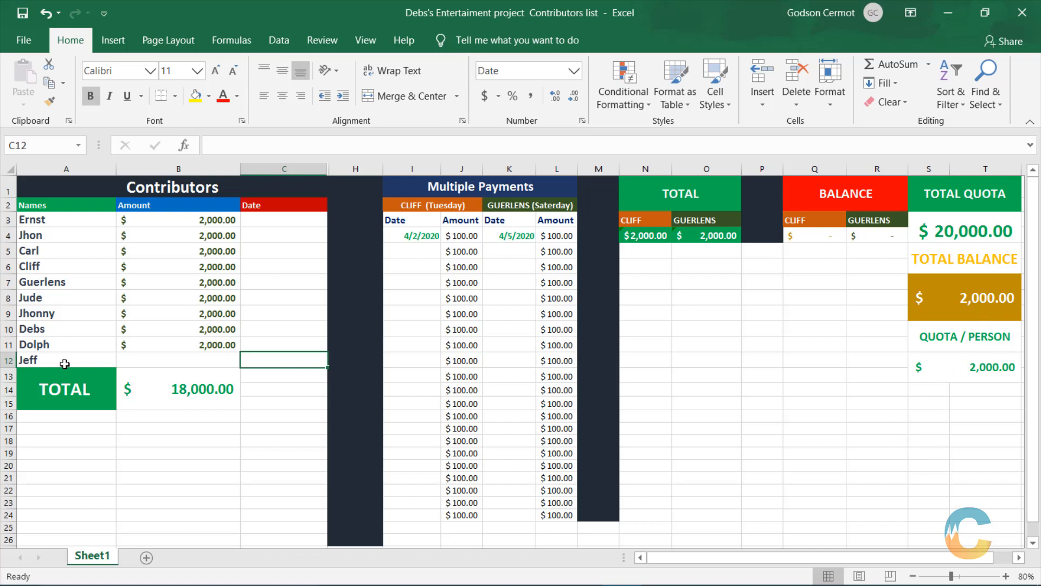
double_click(157, 362)
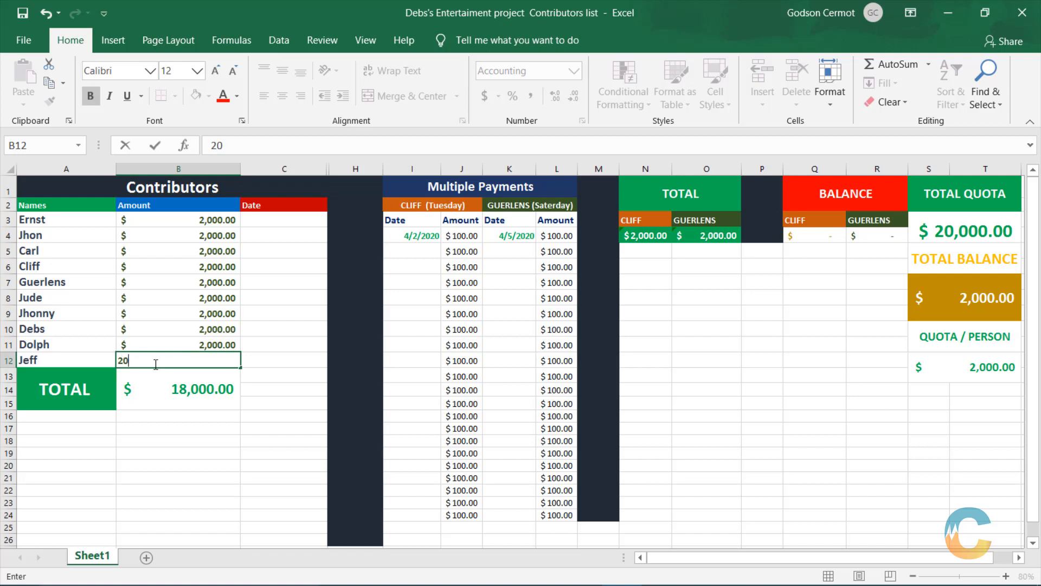
click(184, 463)
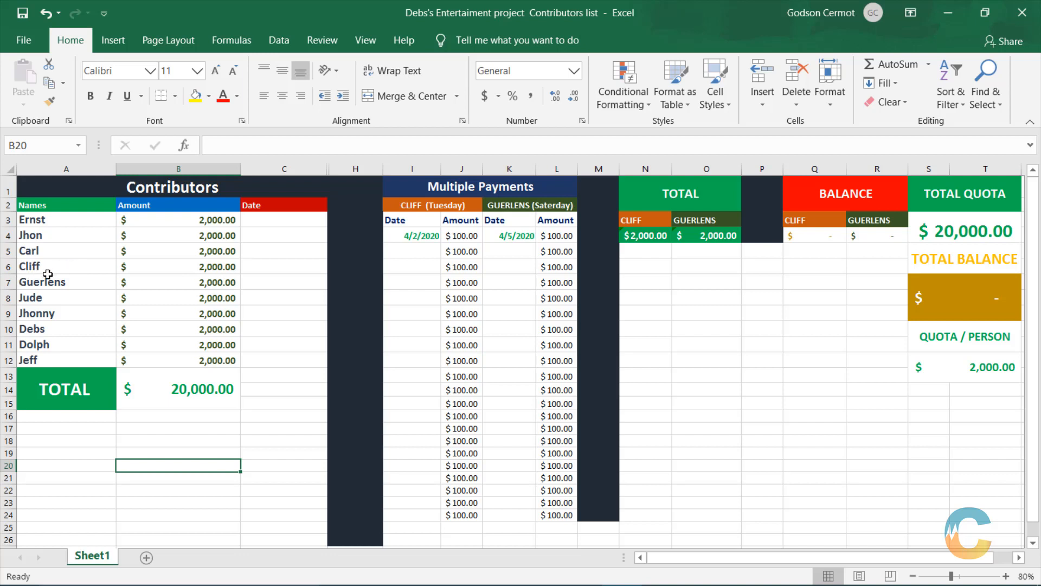
Examine the linked amounts in B6 and B7, the installment payments in columns J and L, and the directly entered amounts in B8 and B9
click(80, 271)
click(79, 279)
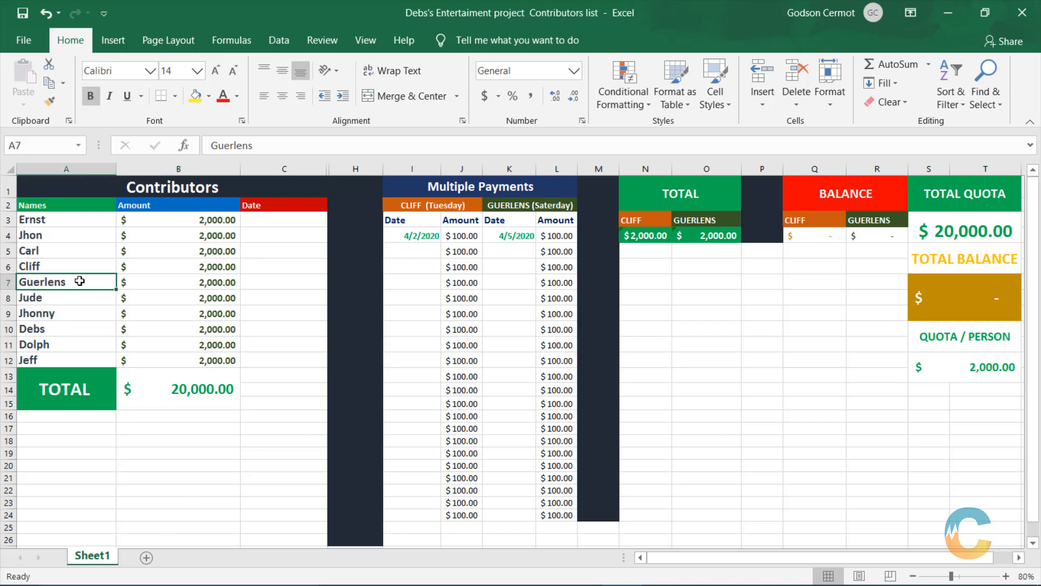
click(132, 271)
click(133, 278)
click(134, 269)
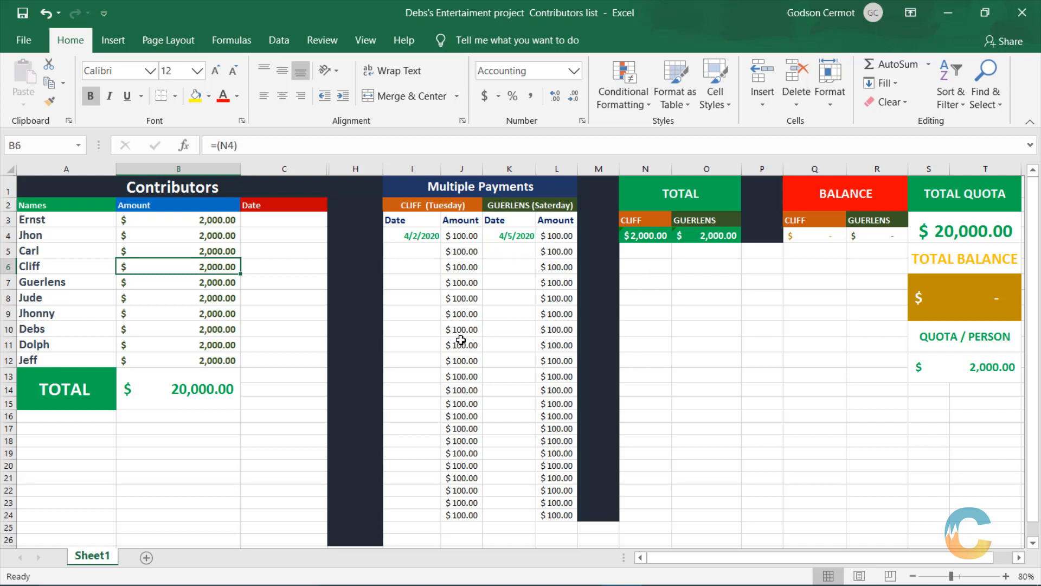
click(461, 236)
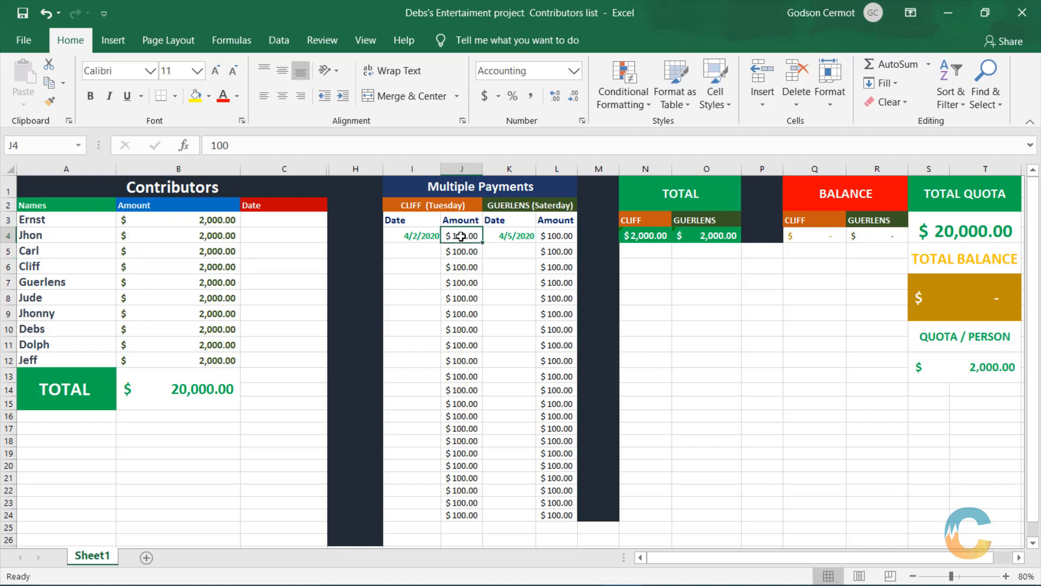
click(459, 253)
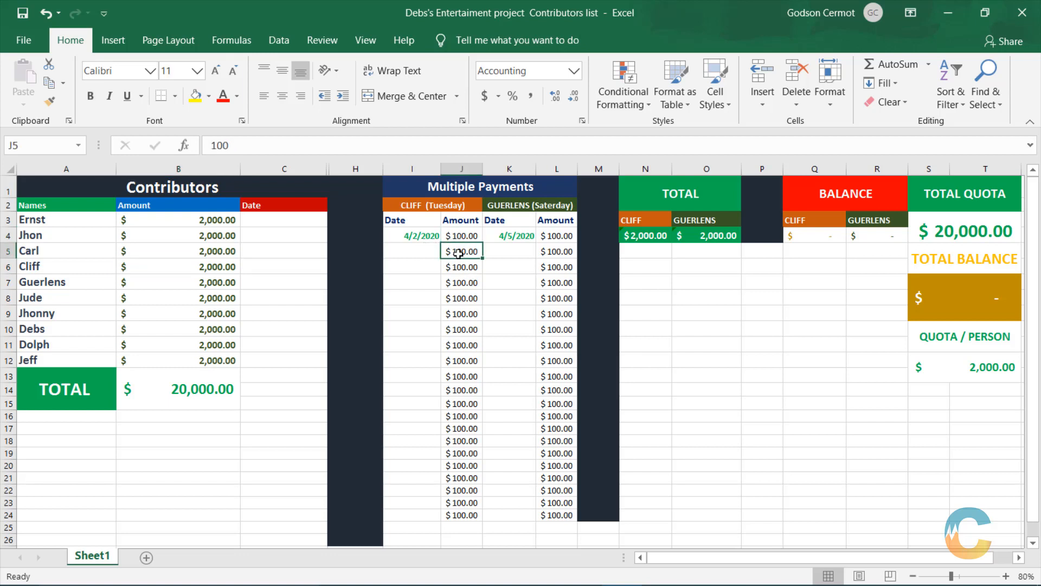
click(552, 238)
click(553, 250)
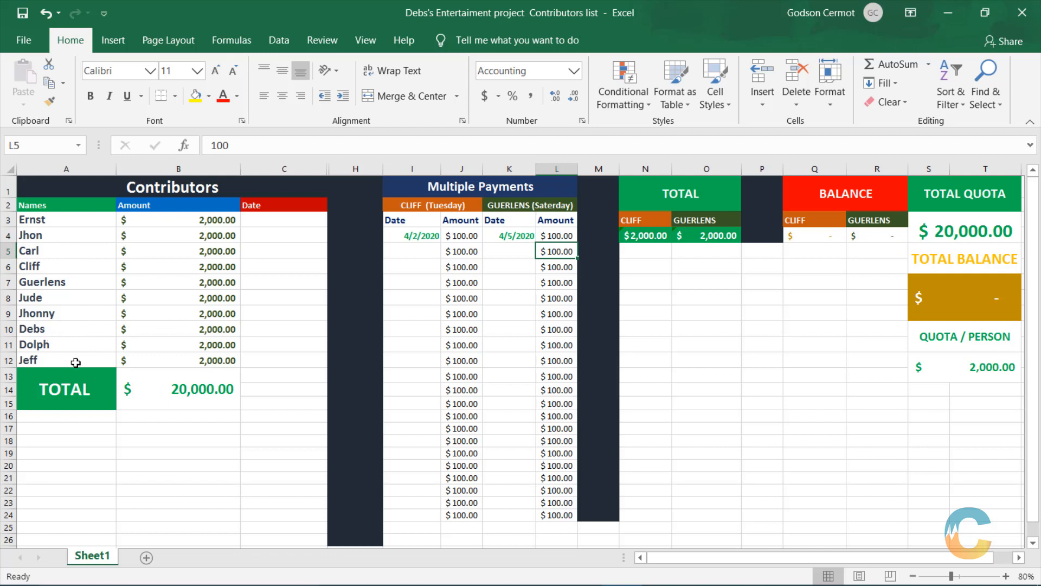
click(211, 297)
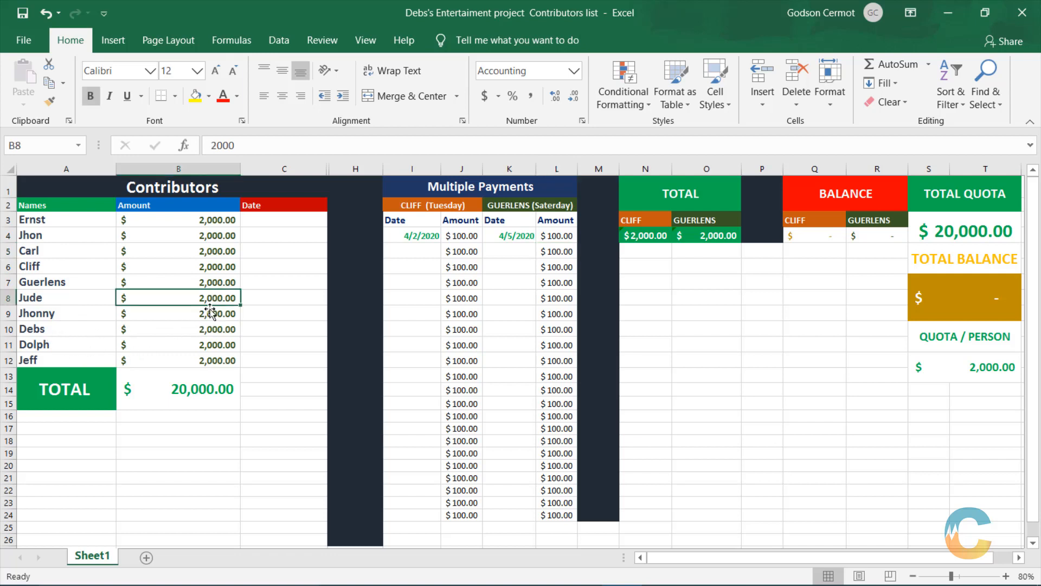
click(209, 313)
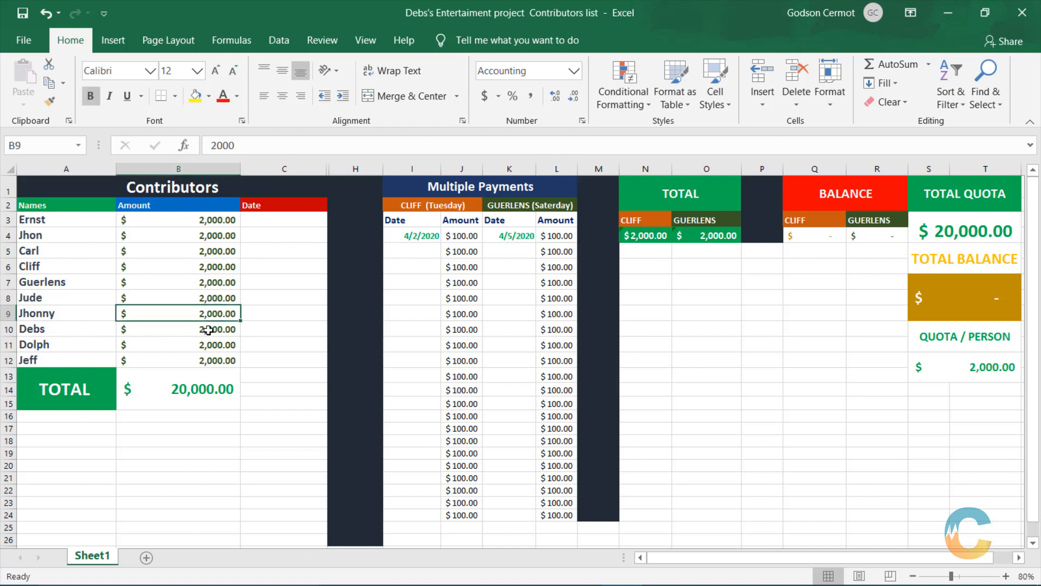
Inspect the formulas in B6 and B7 and trace the cells they reference in the multiple-payments totals
click(289, 438)
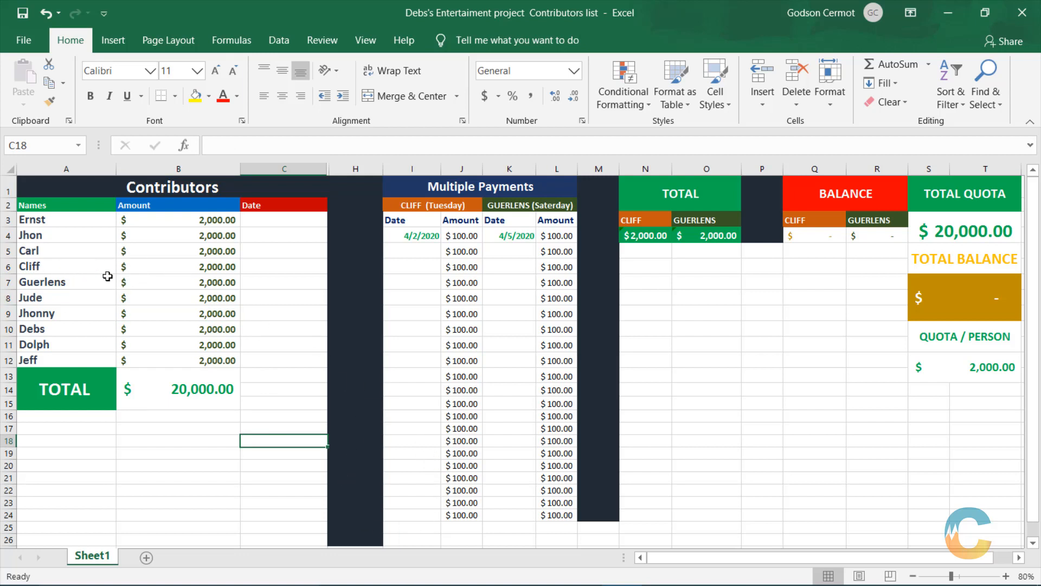
click(158, 268)
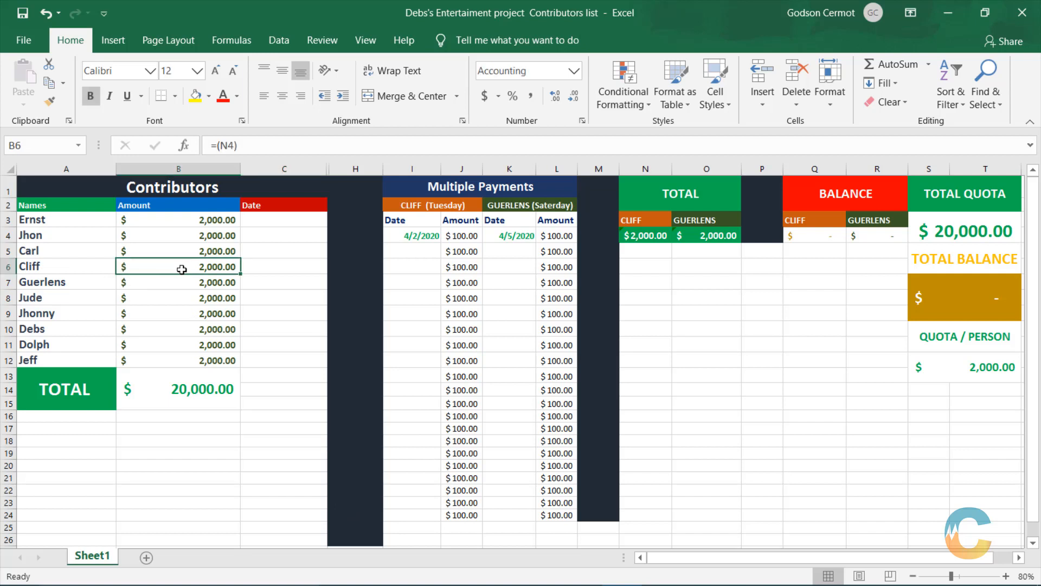
click(146, 279)
click(165, 264)
click(145, 277)
click(146, 271)
click(140, 283)
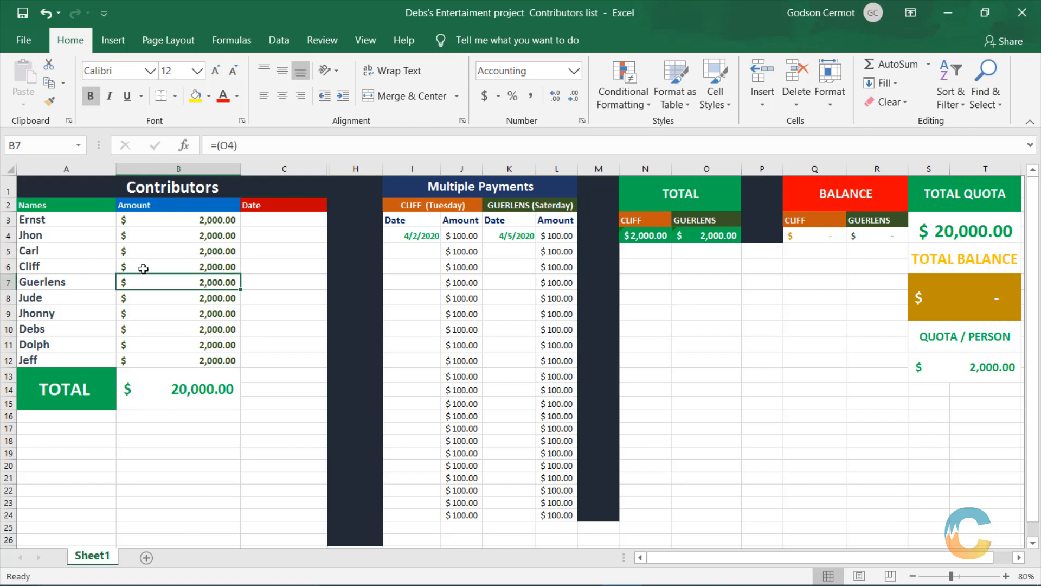
click(143, 268)
click(142, 279)
click(142, 269)
double_click(143, 269)
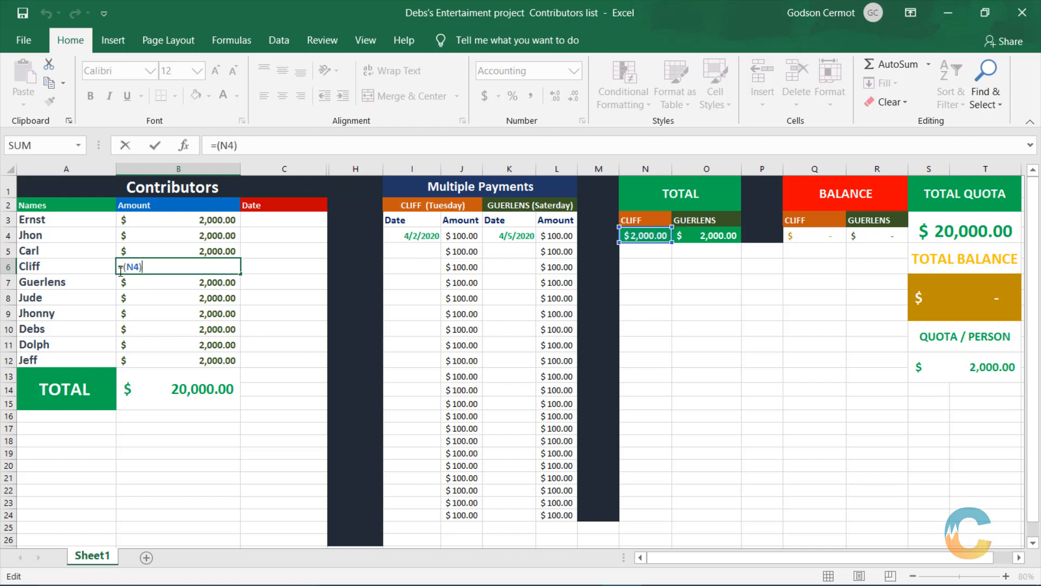
click(136, 285)
click(142, 269)
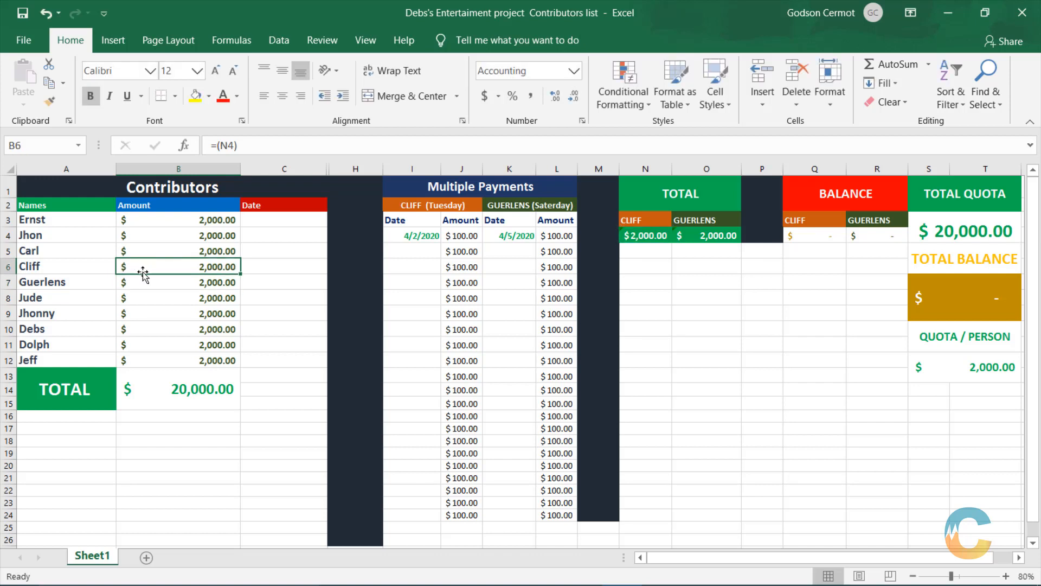
double_click(144, 269)
click(139, 282)
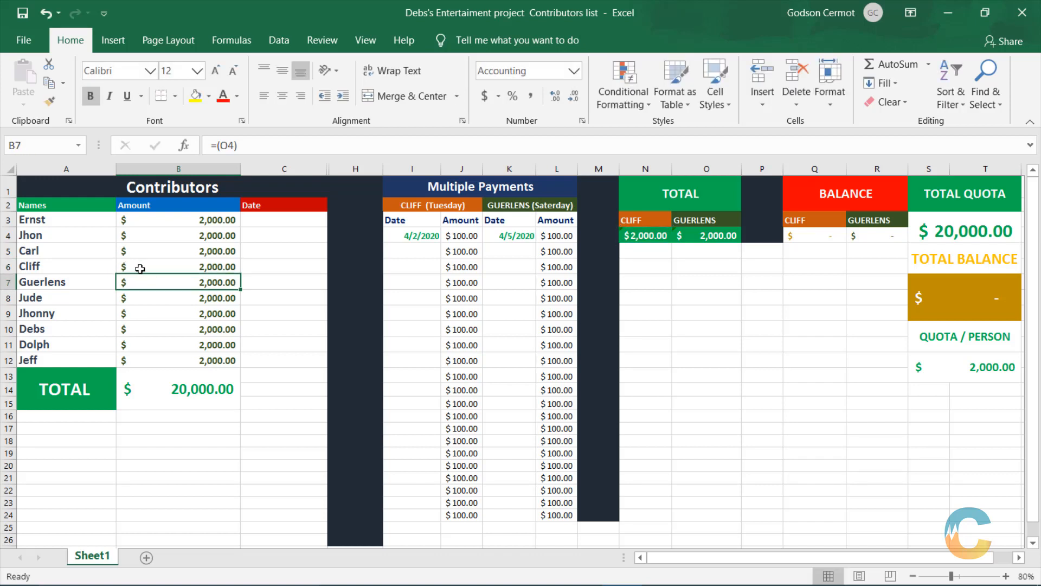
click(140, 269)
click(140, 281)
double_click(137, 281)
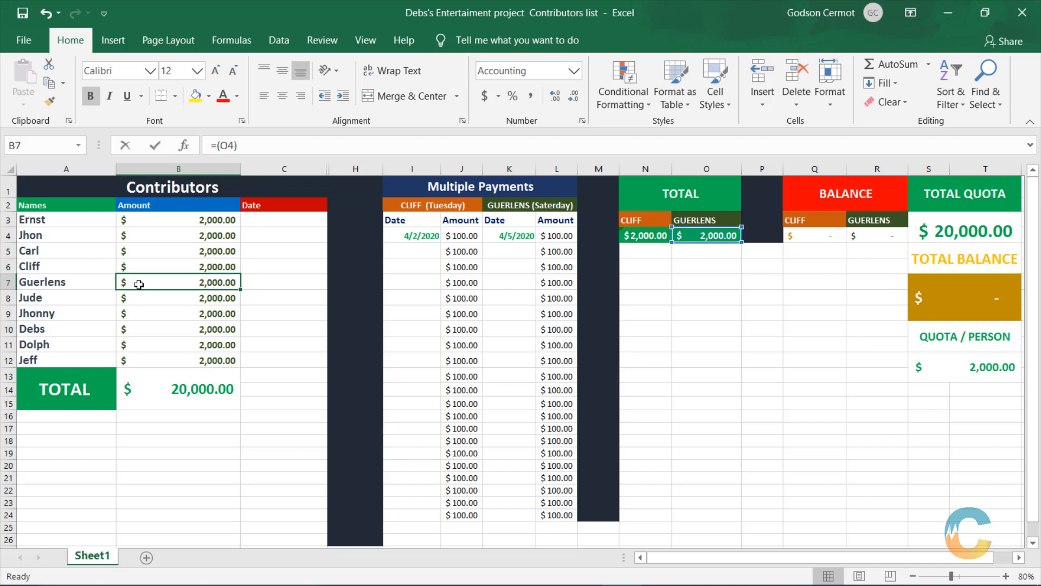
click(186, 336)
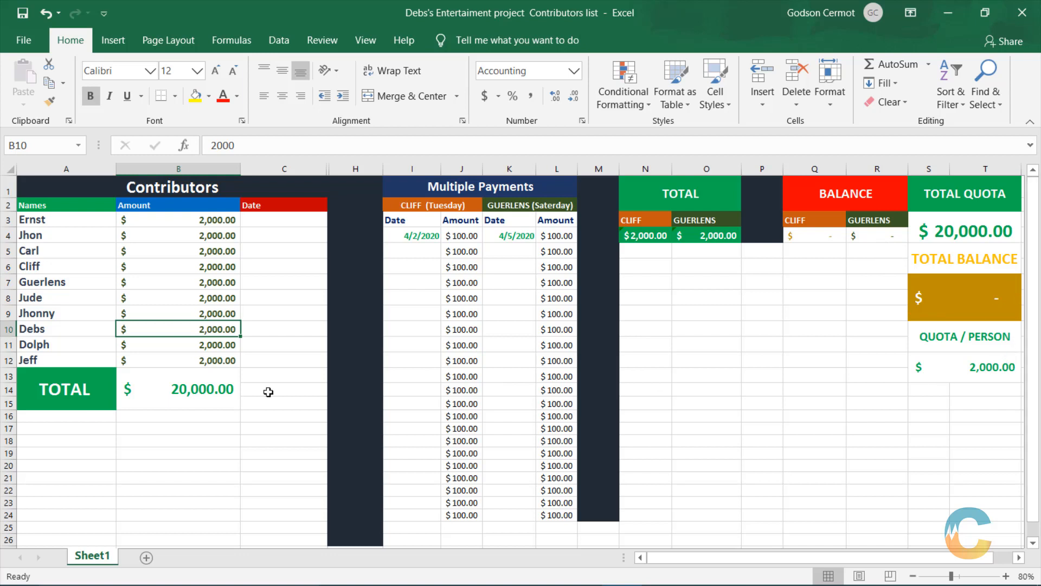
click(150, 443)
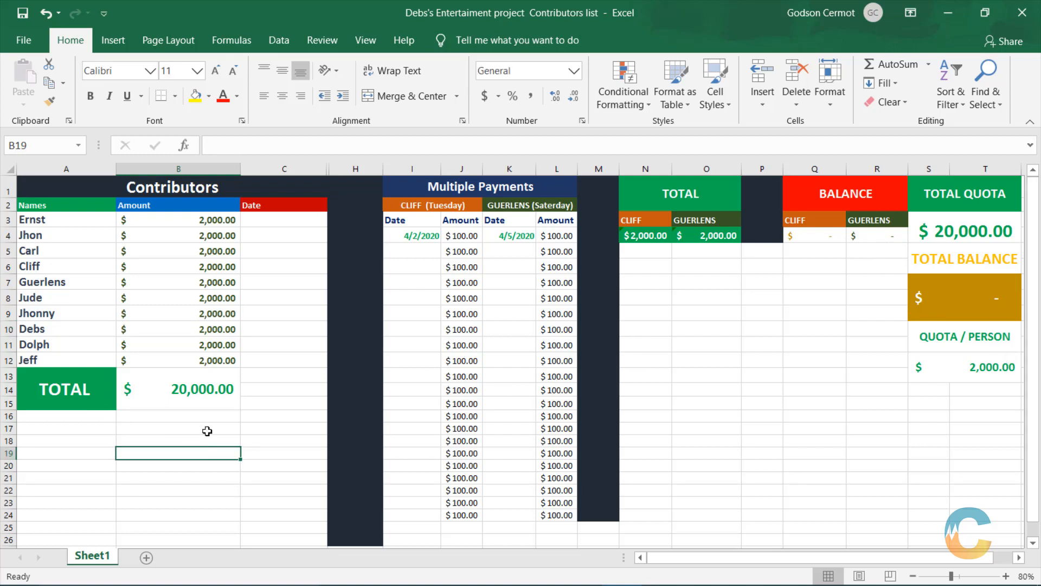
click(207, 428)
click(210, 418)
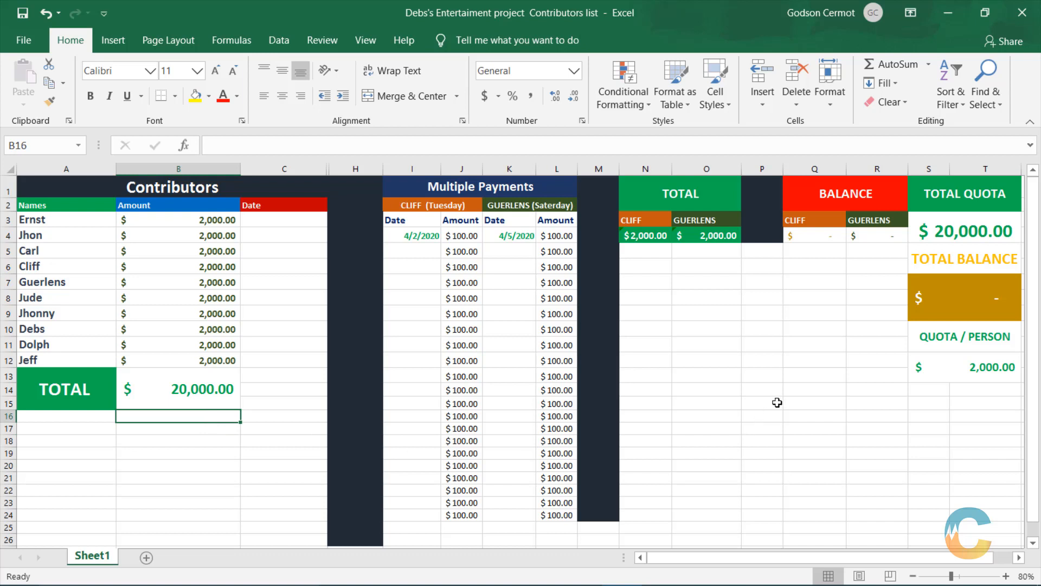